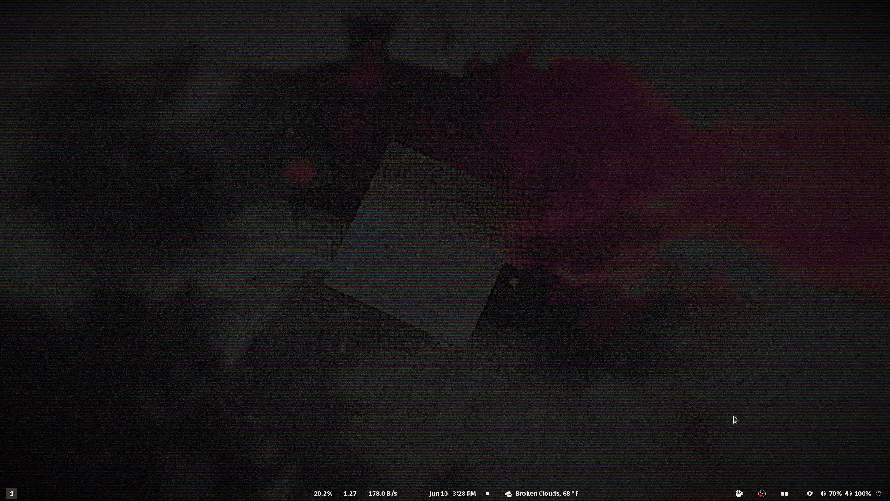
# Open the web browser and close its Downloads panel.
pyautogui.press('super+Return')
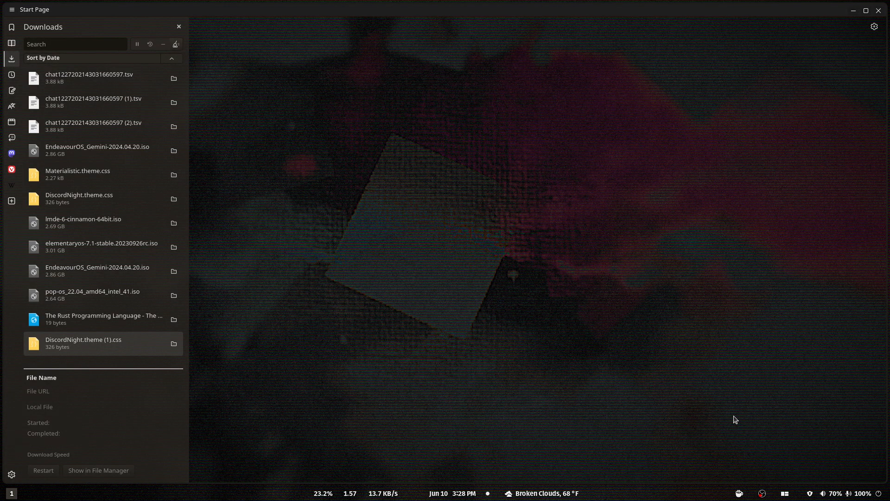
pyautogui.click(179, 26)
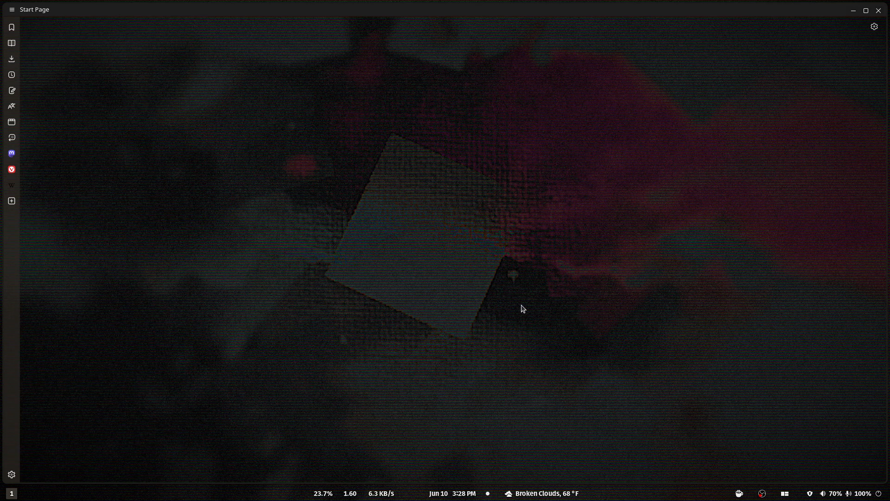
# Switch to workspace 2 and launch the Chrome Web Store there.
pyautogui.press('super+ctrl+Down')
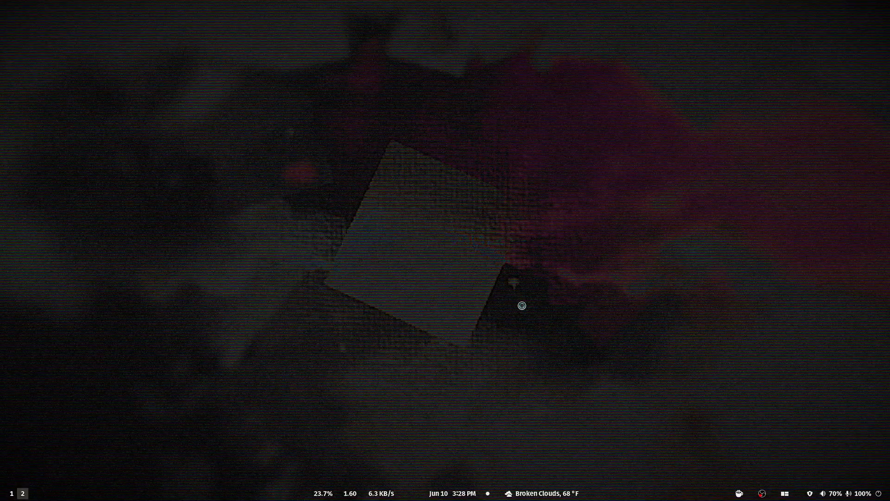
pyautogui.press('super')
pyautogui.write('chrome')
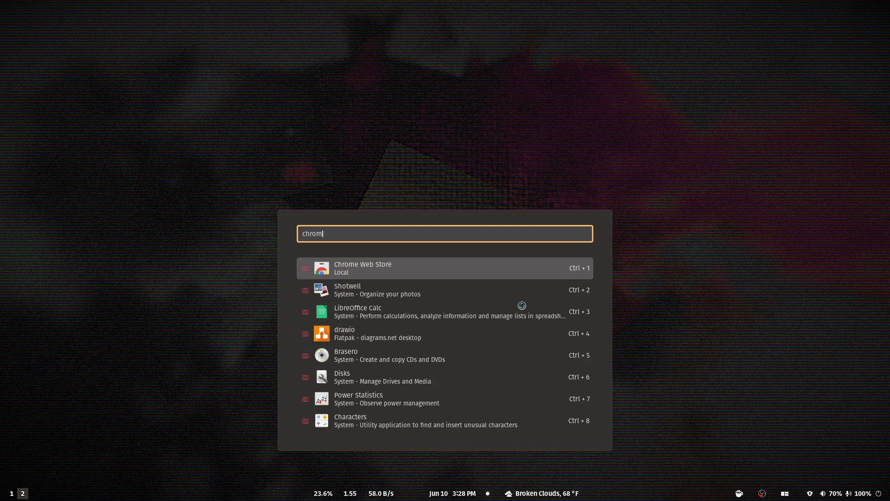
pyautogui.press('Return')
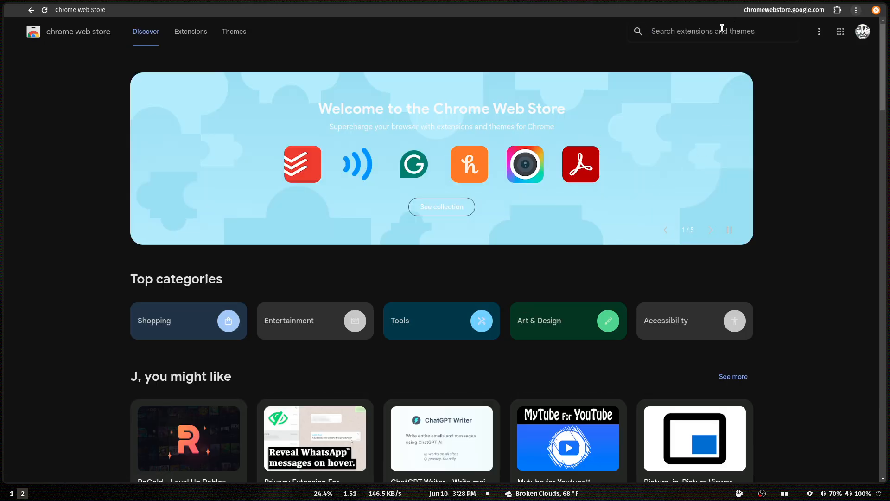
# Search the store for "discord" and look through the extension results, loading more of them.
pyautogui.write('d')
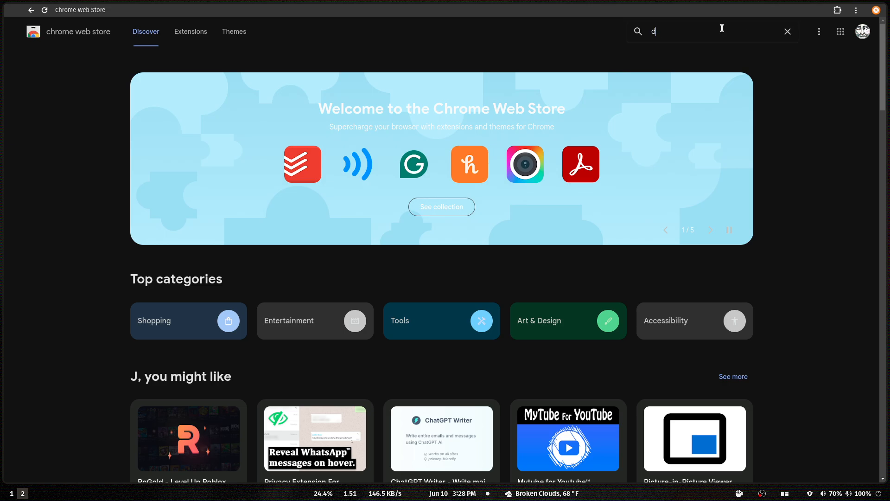
pyautogui.write('iscord')
pyautogui.press('Return')
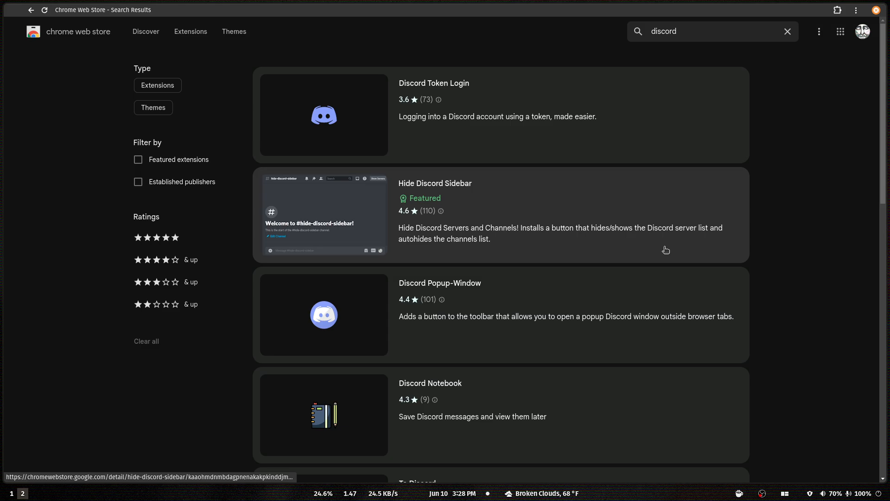
pyautogui.scroll(-5, 611, 361)
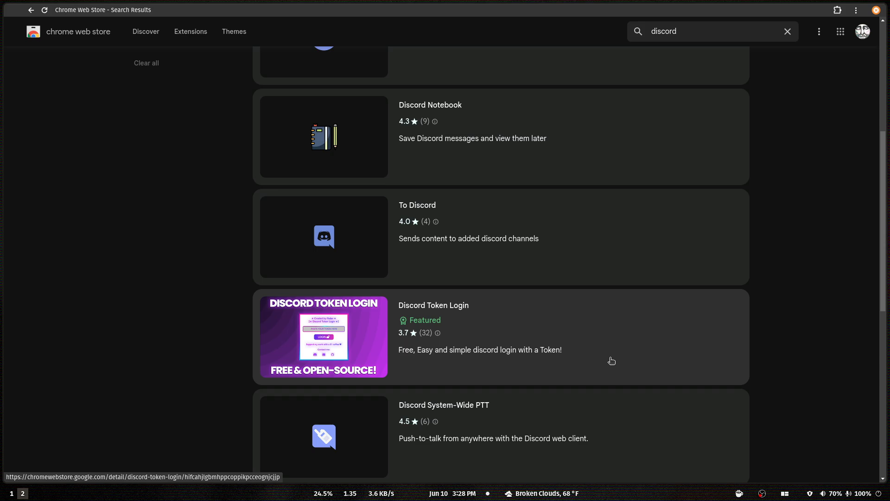
pyautogui.scroll(-3, 612, 360)
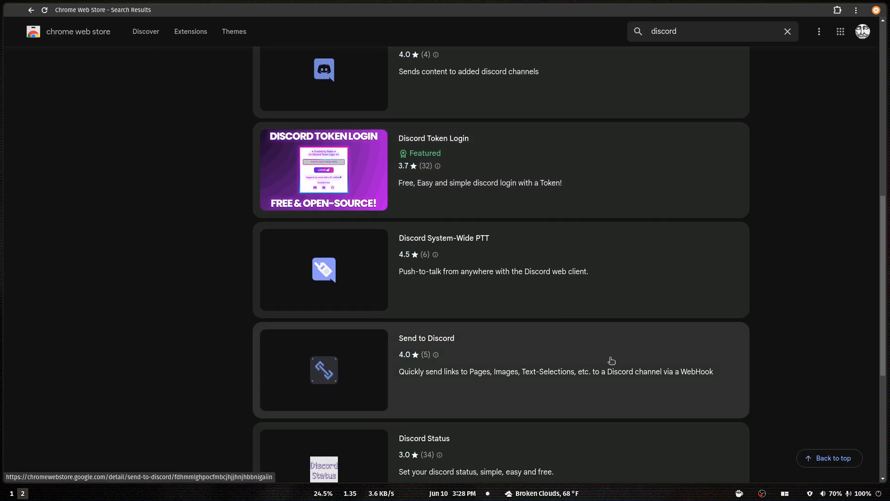
pyautogui.scroll(-4, 612, 360)
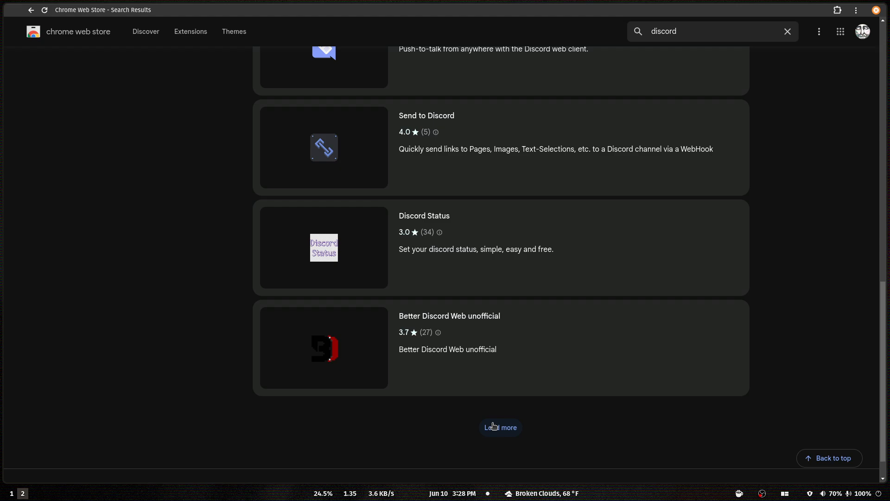
pyautogui.click(493, 426)
pyautogui.scroll(-6, 561, 391)
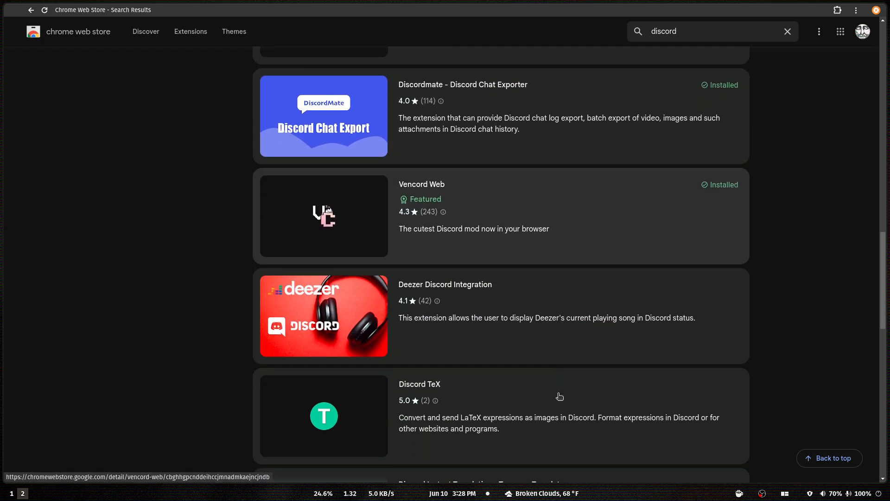
pyautogui.scroll(-4, 560, 395)
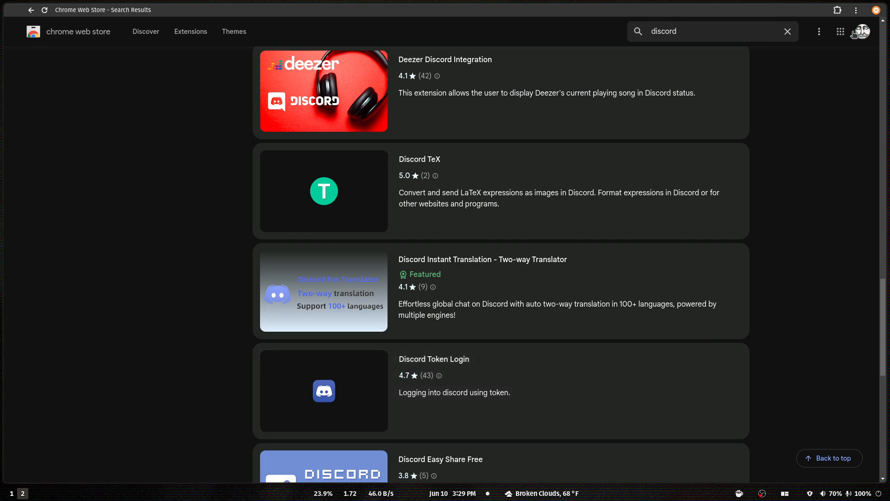
# Replace the store search with "violent monkey" to find the userscript manager extension.
pyautogui.click(787, 31)
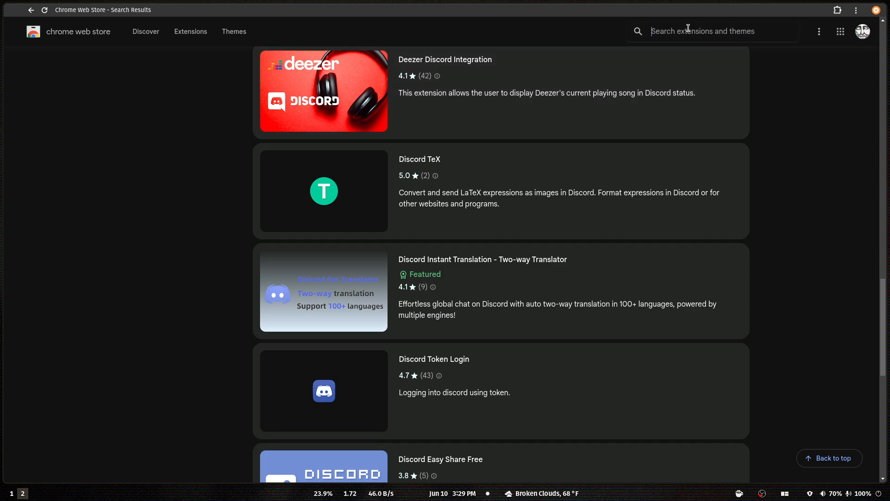
pyautogui.write('violent')
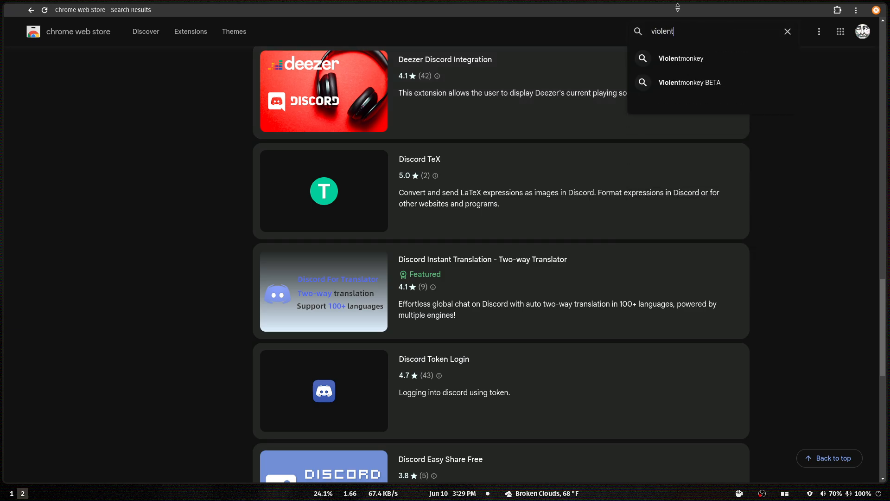
pyautogui.press('Return')
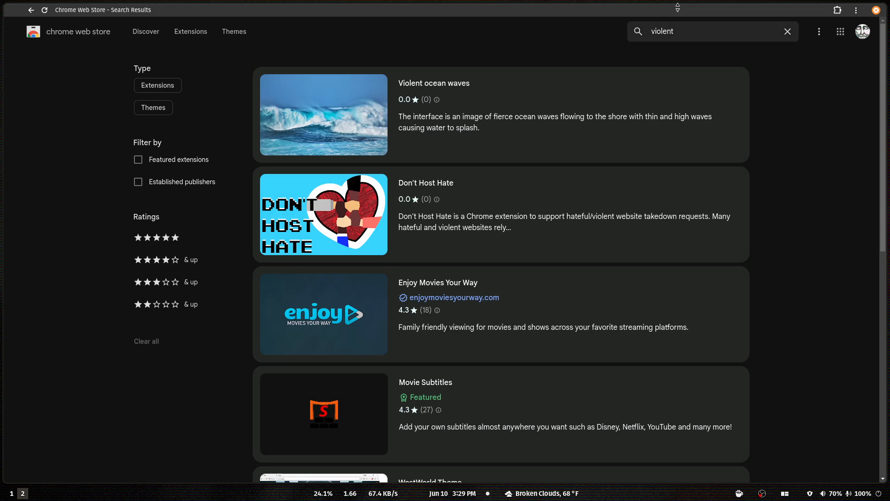
pyautogui.click(702, 32)
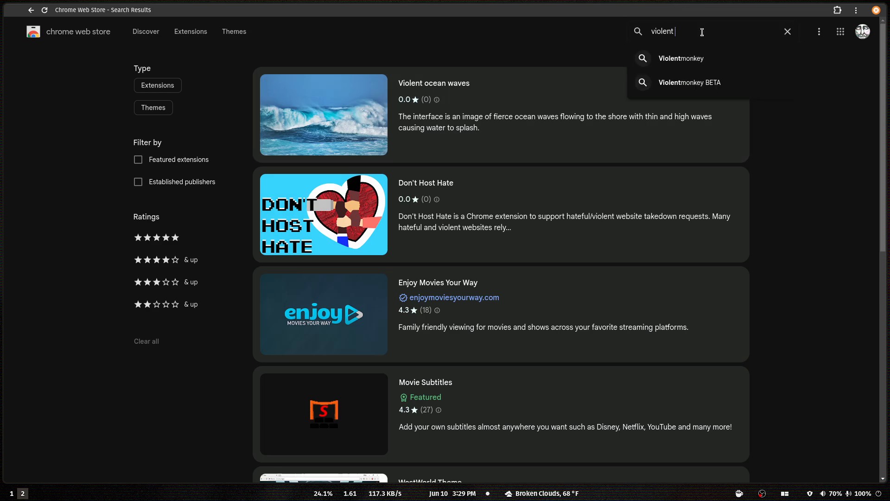
pyautogui.write('monkey')
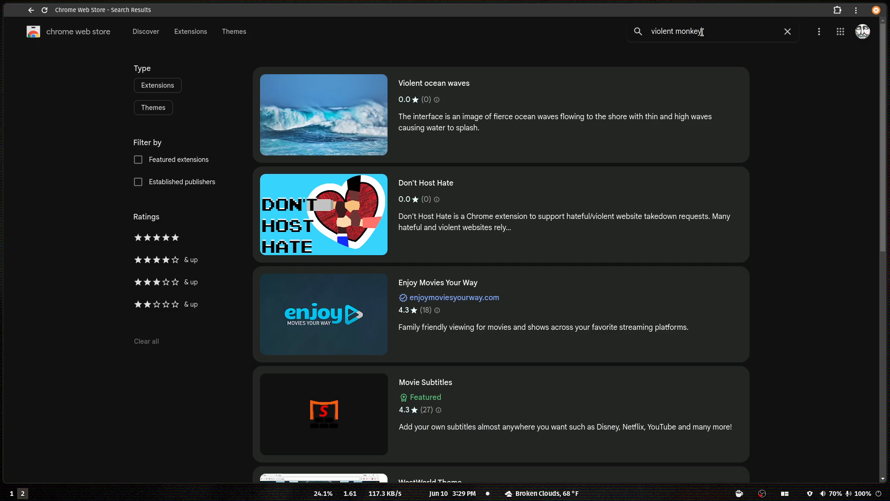
pyautogui.press('Return')
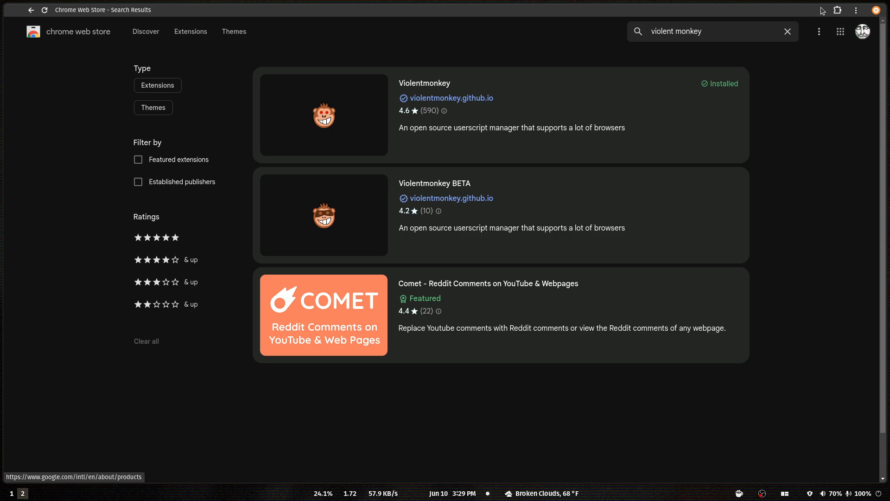
# Check the browser's list of installed extensions for Violentmonkey, and close the list.
pyautogui.click(838, 10)
pyautogui.scroll(-6, 747, 187)
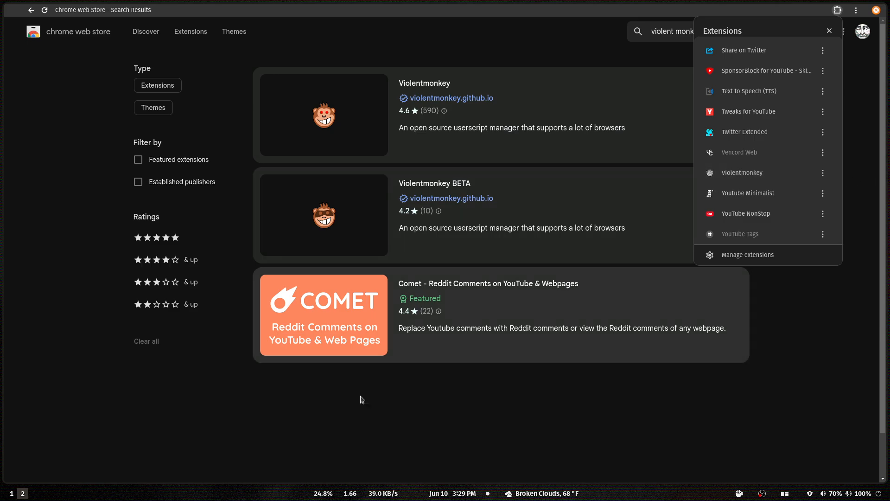
pyautogui.click(355, 411)
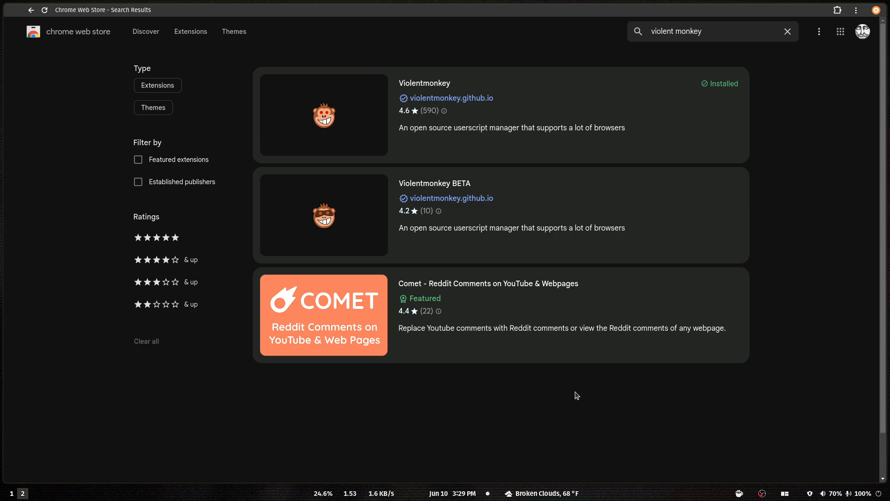
# Close the Chrome Web Store and return to the browser window on workspace 1.
pyautogui.press('super+q')
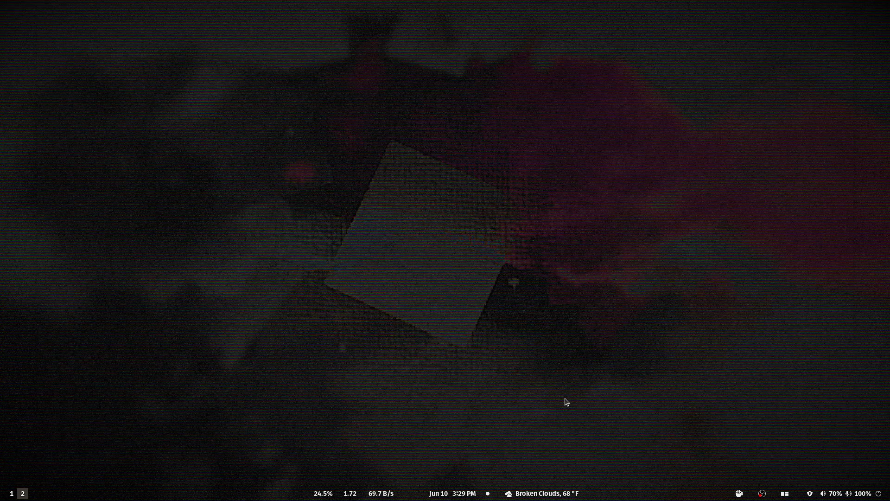
pyautogui.press('super+1')
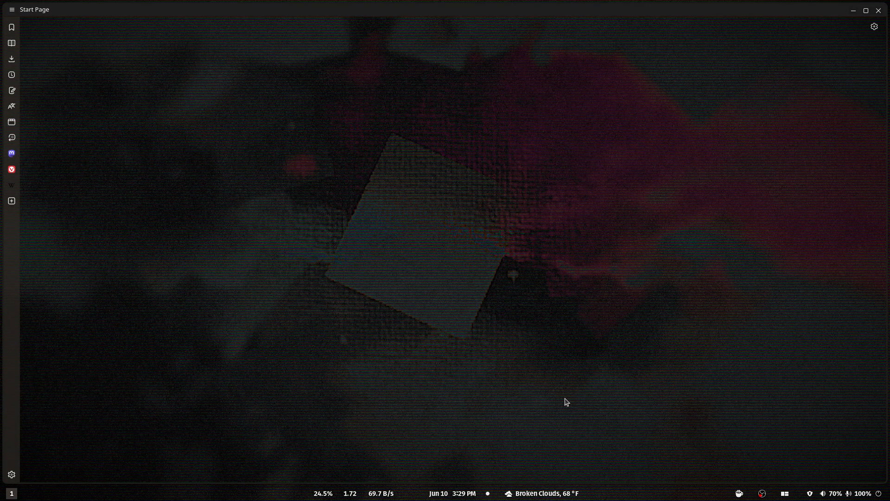
# Bring up the browser's address field and hide the side panel.
pyautogui.hotkey('ctrl', 'l')
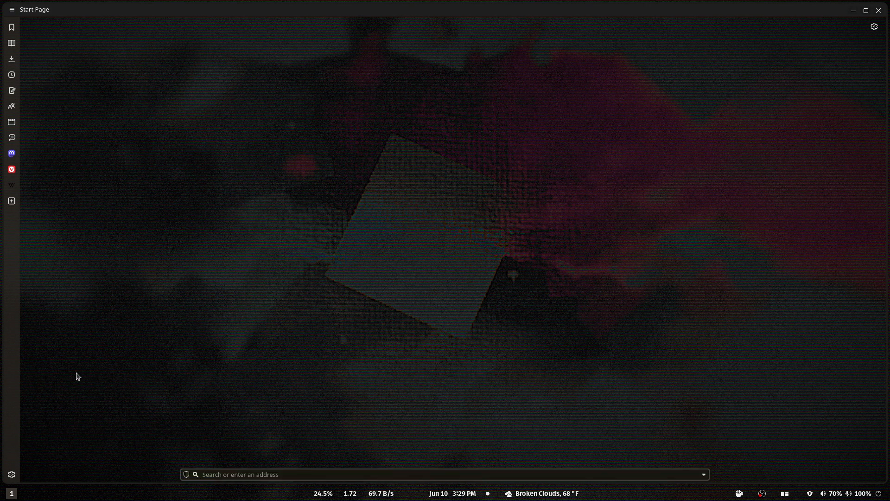
pyautogui.click(11, 10)
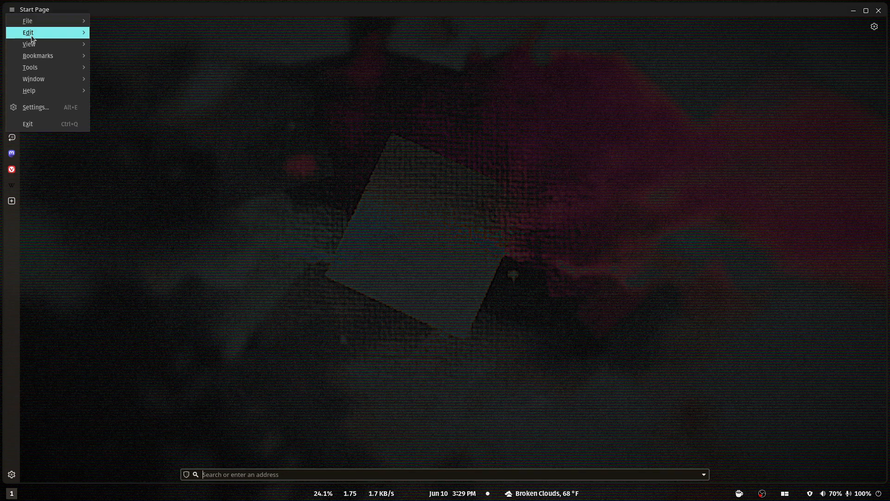
pyautogui.moveTo(38, 44)
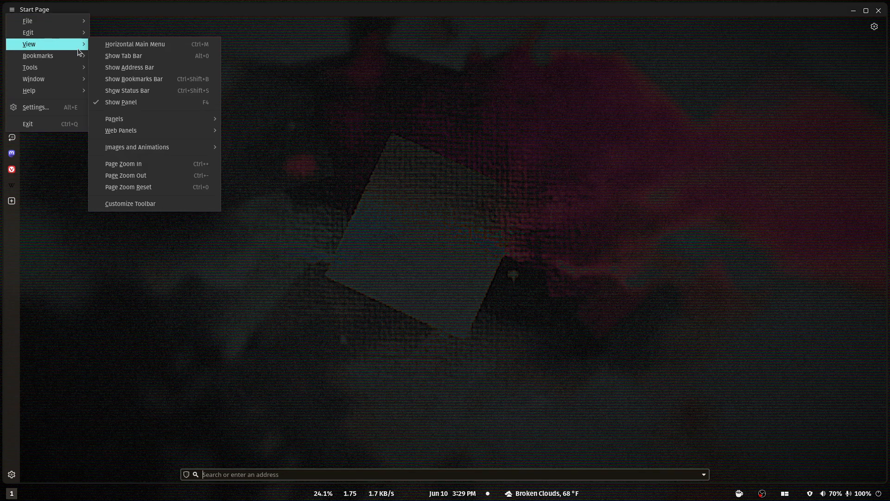
pyautogui.click(103, 102)
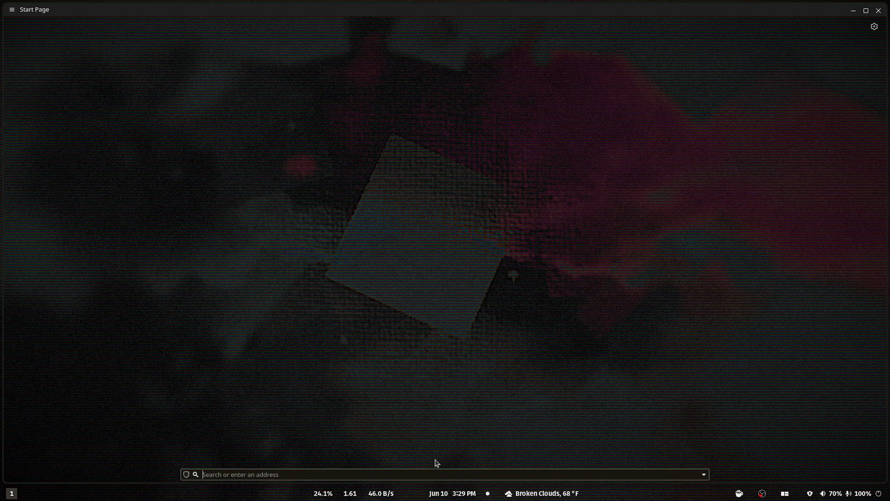
# Go to the Greasy Fork user script site at greasyfork.org.
pyautogui.write('greasyfork.org/')
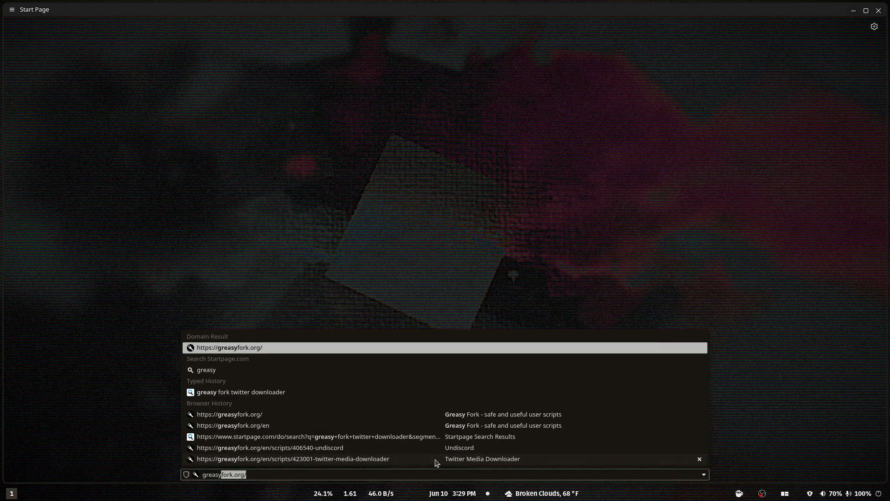
pyautogui.press('Return')
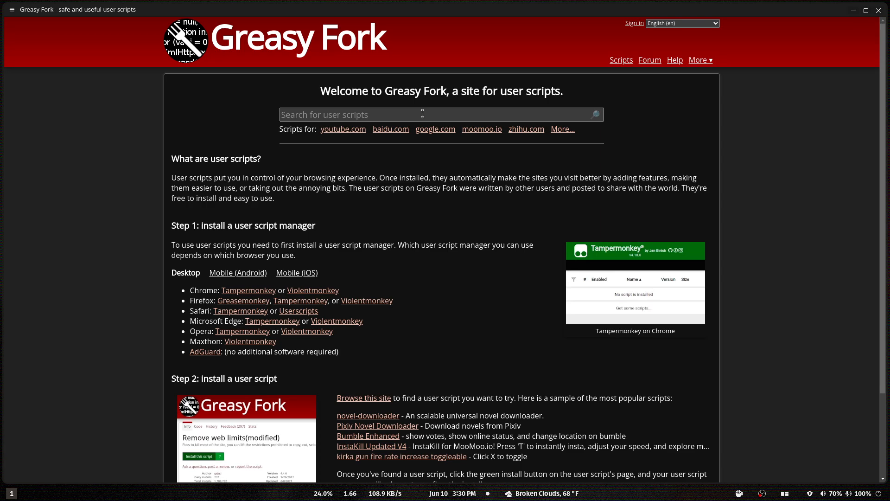
# Search the user scripts for "undiscord" and open the Undiscord script's page.
pyautogui.click(422, 114)
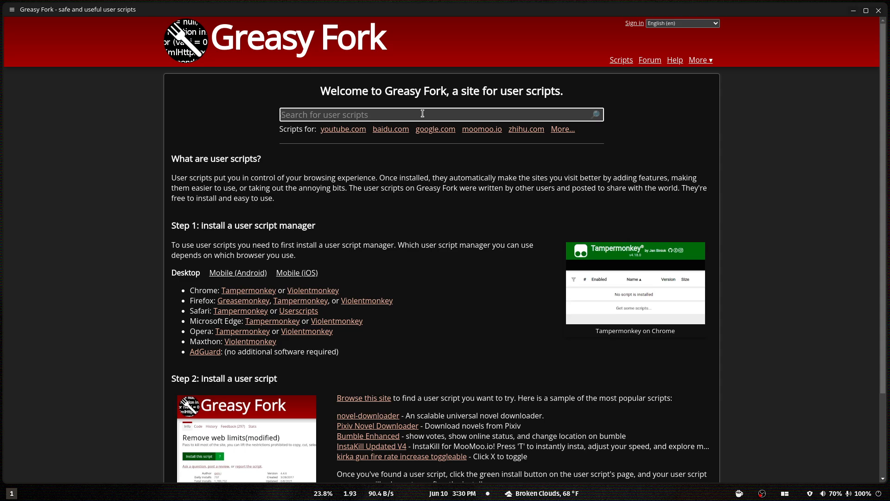
pyautogui.write('undiscord')
pyautogui.press('Return')
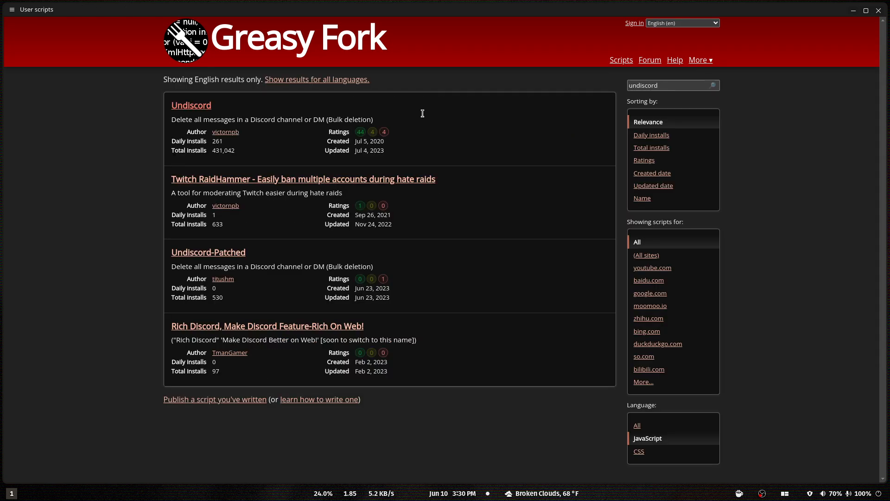
pyautogui.click(209, 108)
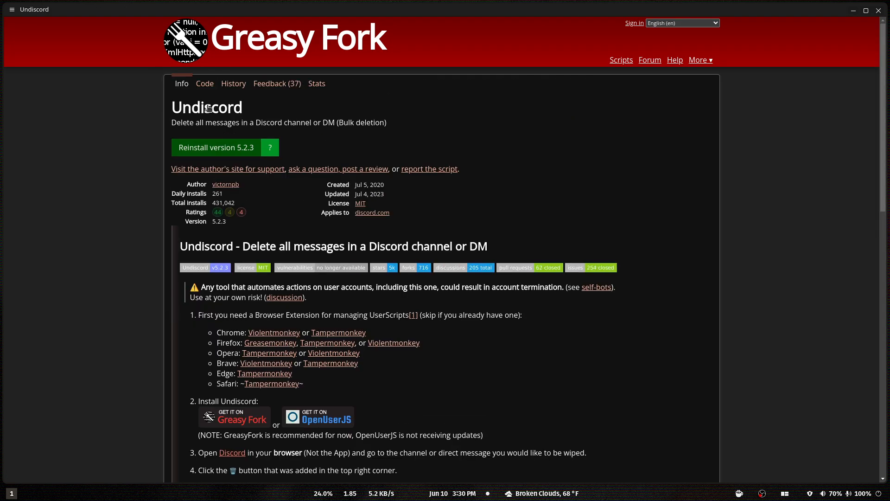
# Reinstall Undiscord version 5.2.3 through Violentmonkey, and return to the script search results.
pyautogui.click(217, 153)
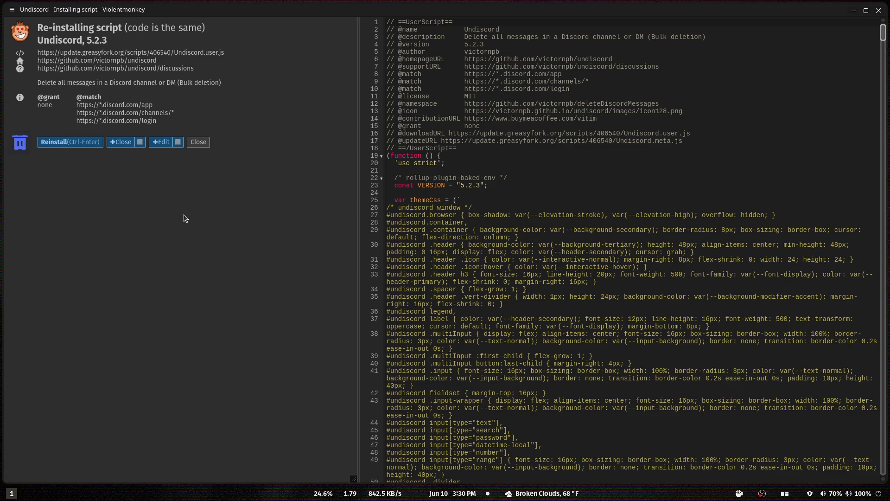
pyautogui.click(72, 148)
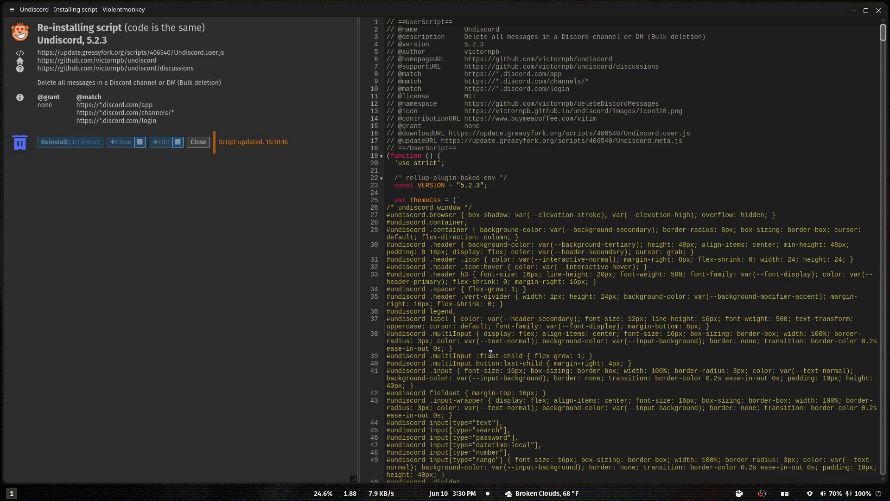
pyautogui.hotkey('ctrl', 'w')
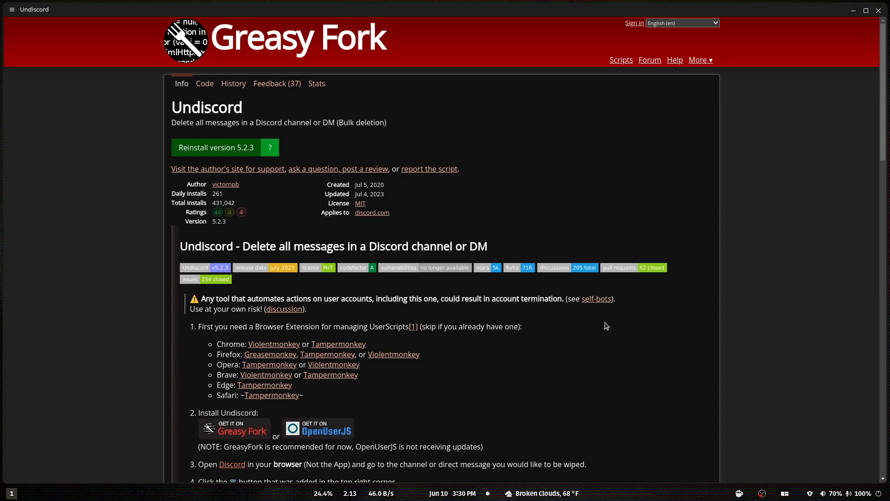
pyautogui.hotkey('alt', 'Left')
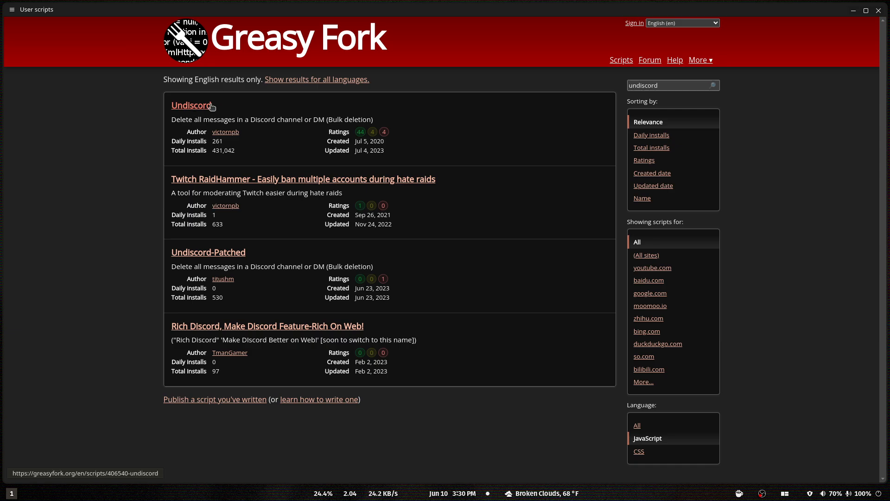
# Search the web for "vencord" in a new tab and open the vencord.dev site from the results.
pyautogui.hotkey('ctrl', 't')
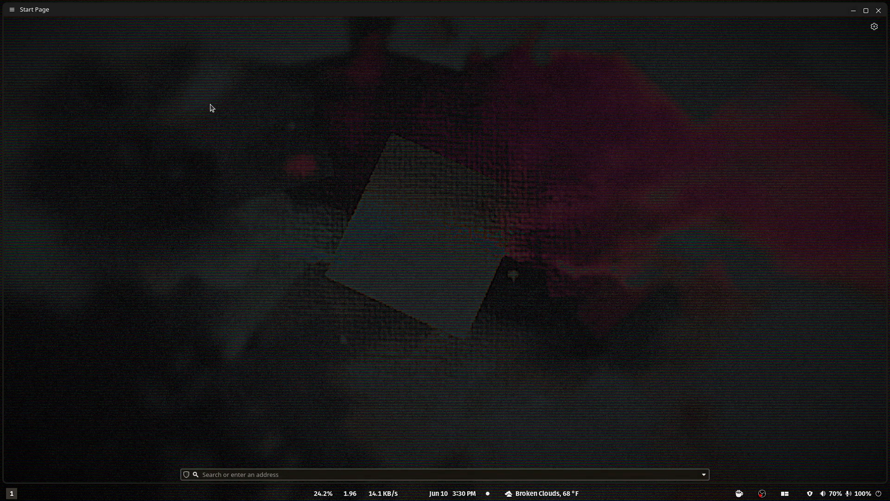
pyautogui.write('vencord')
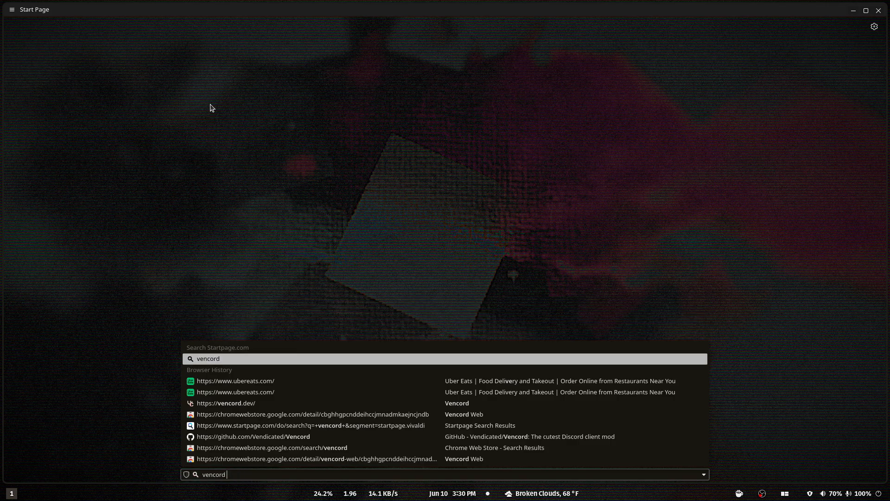
pyautogui.press('Return')
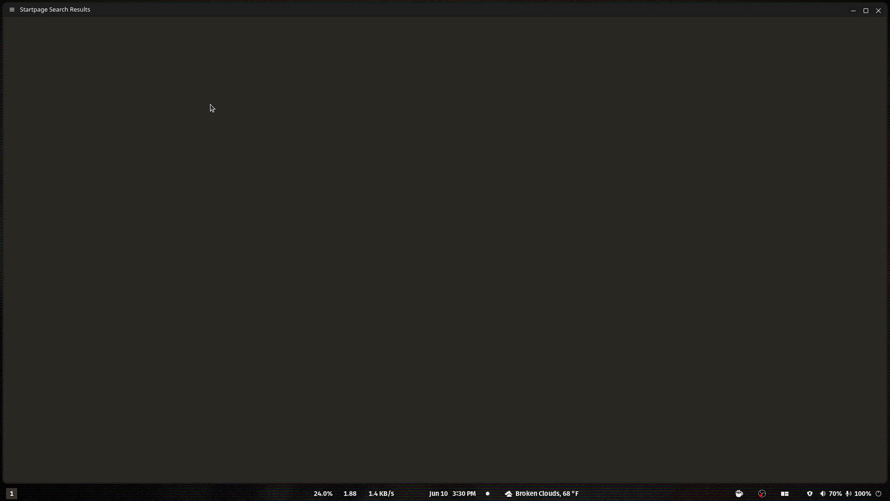
pyautogui.scroll(-3, 195, 379)
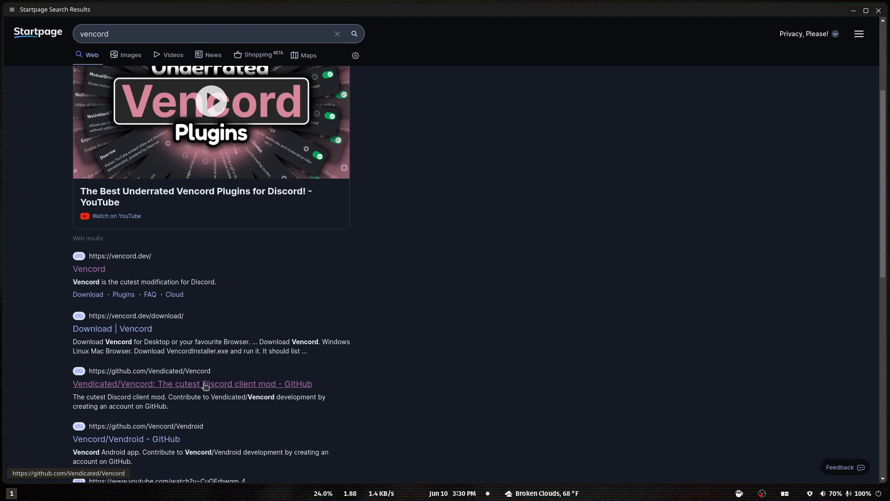
pyautogui.click(103, 263)
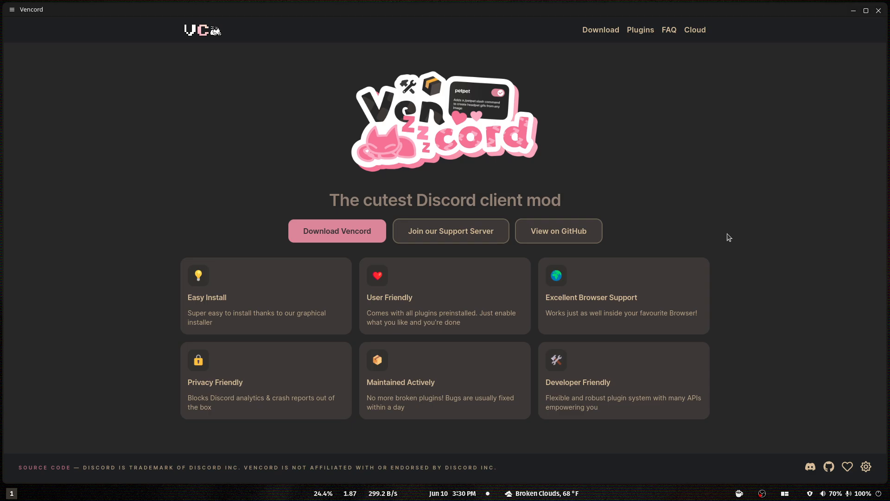
# Go back from the Vencord site to the start page and close the browser window.
pyautogui.hotkey('alt', 'Left')
pyautogui.hotkey('alt', 'Left')
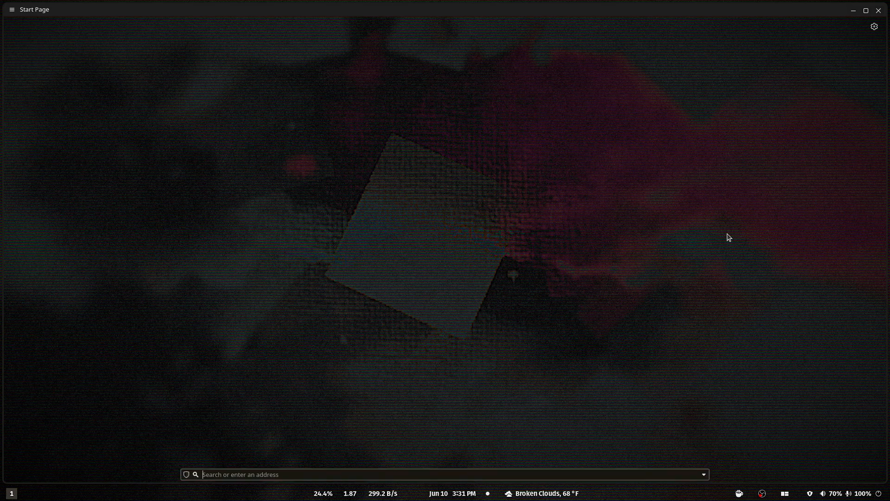
pyautogui.press('super+q')
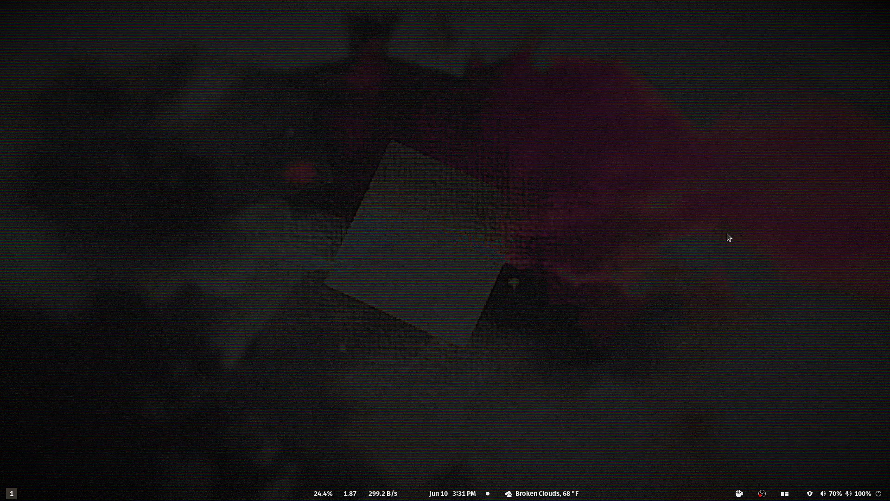
# Search the system's app launcher for "fire" and switch to the Discord web app.
pyautogui.press('super')
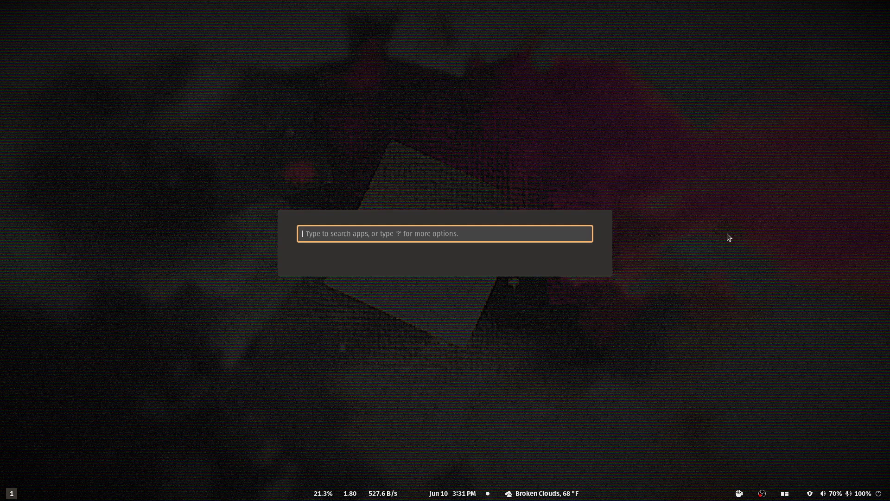
pyautogui.write('fire')
pyautogui.press('Return')
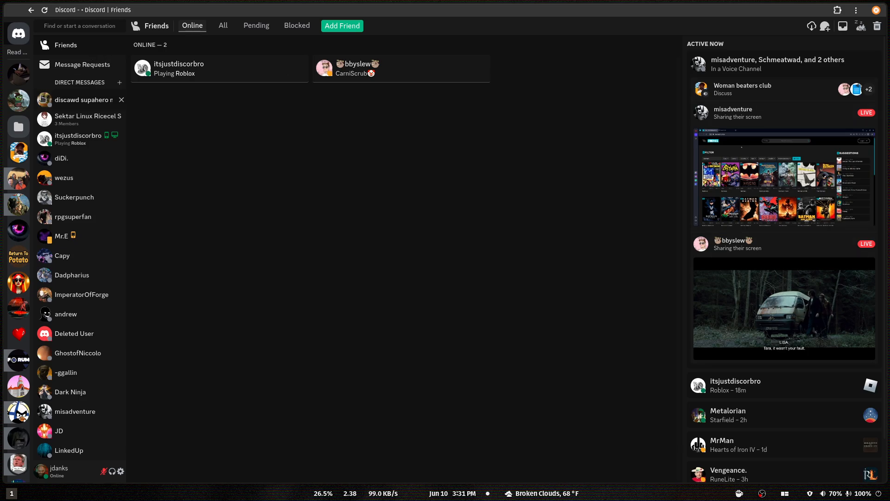
# Browse the Tech channel of the Tha Shelta™ server and collapse the expanded server folder.
pyautogui.click(19, 100)
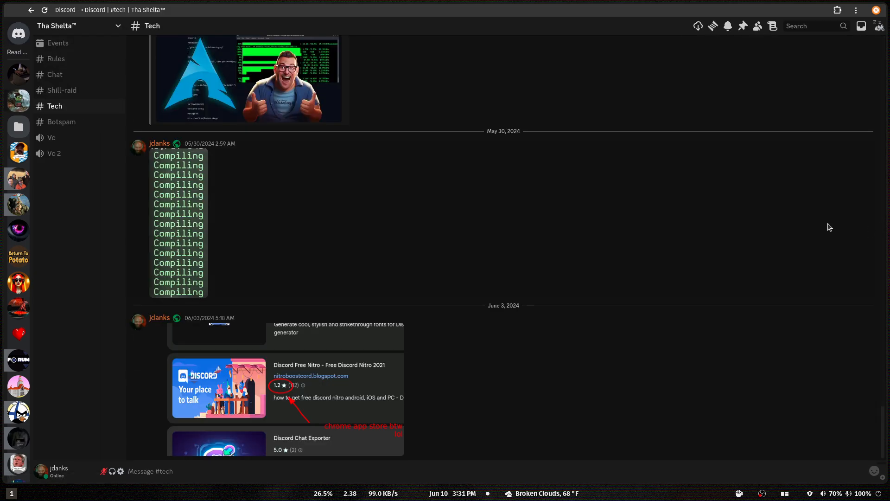
pyautogui.scroll(6, 213, 176)
pyautogui.scroll(2, 218, 171)
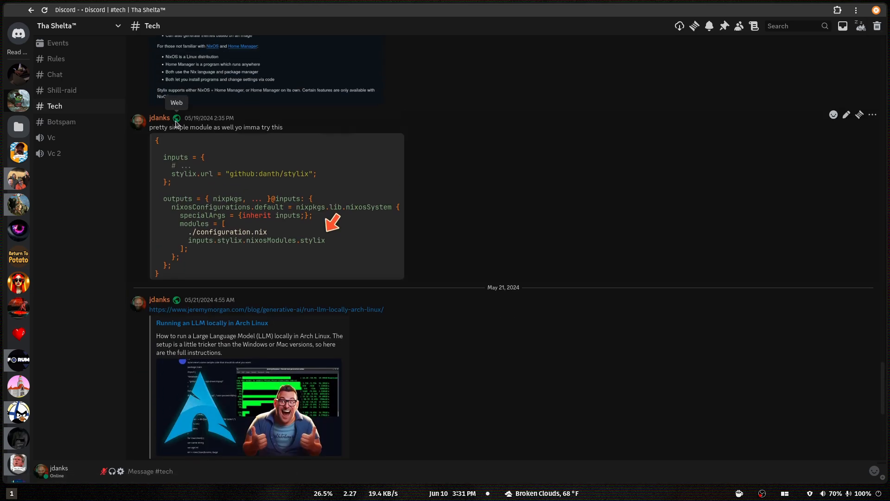
pyautogui.scroll(-10, 512, 373)
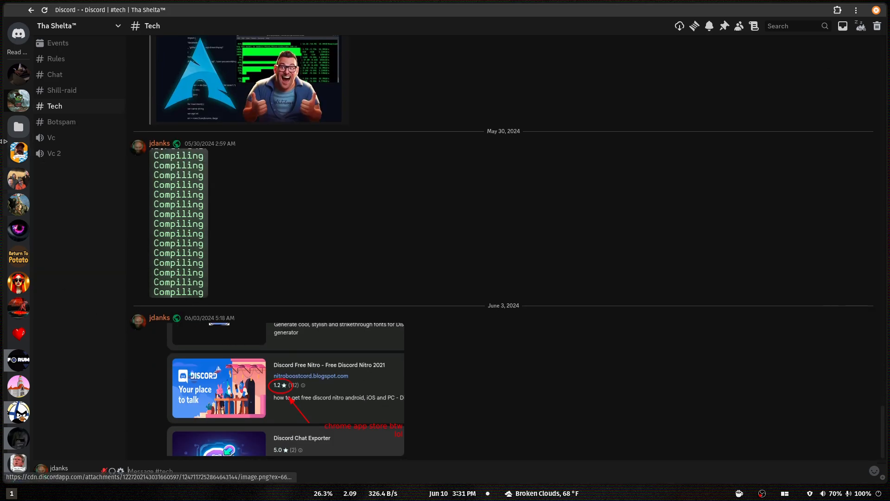
pyautogui.click(18, 126)
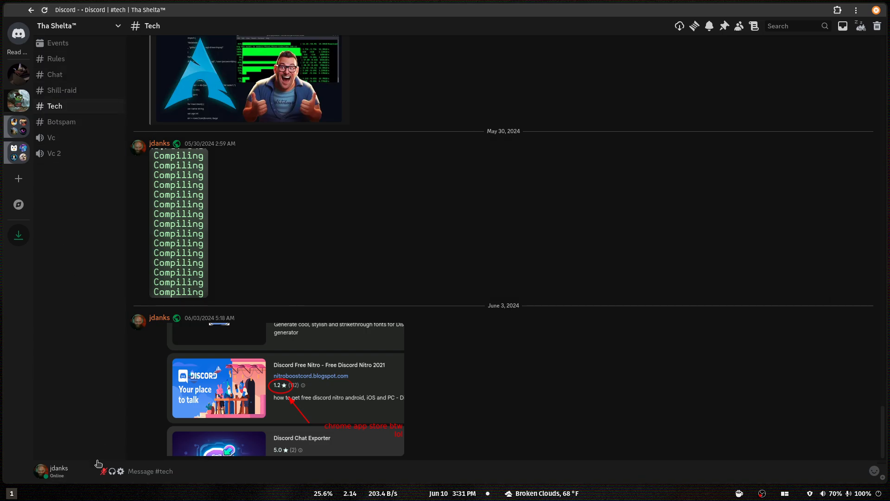
# Delete the Materialistic theme from Vencord's local themes in the user settings.
pyautogui.click(121, 471)
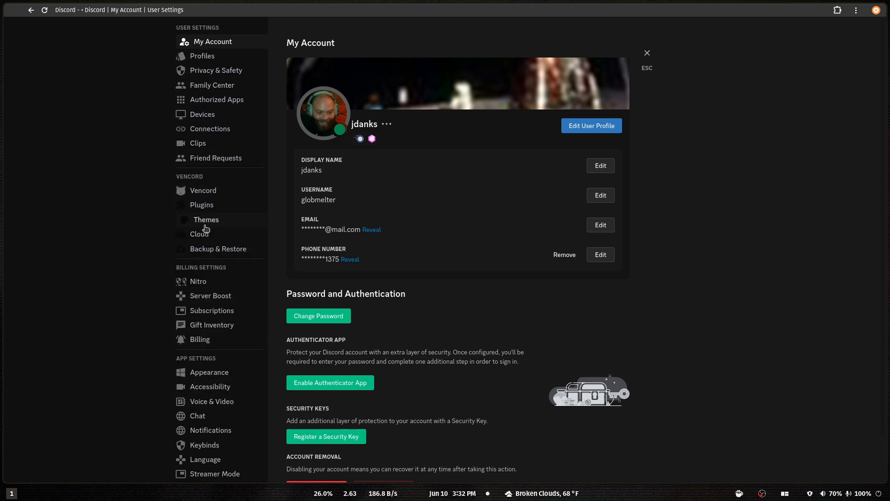
pyautogui.click(204, 220)
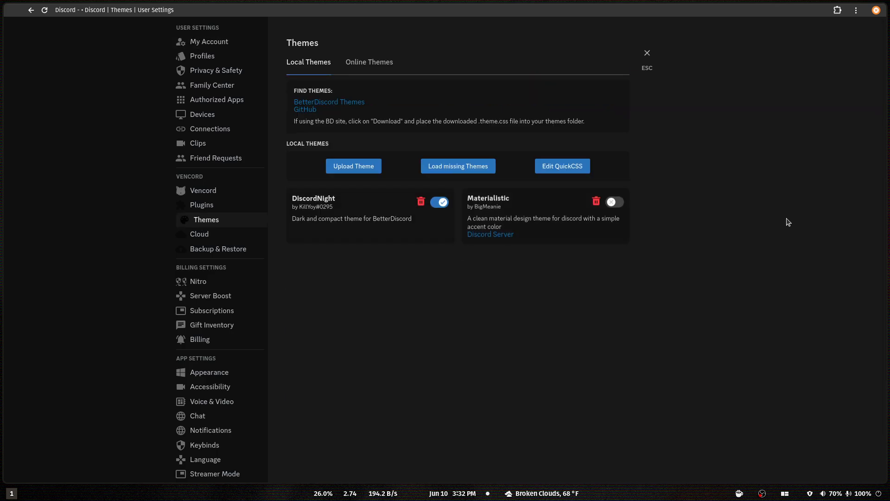
pyautogui.click(597, 203)
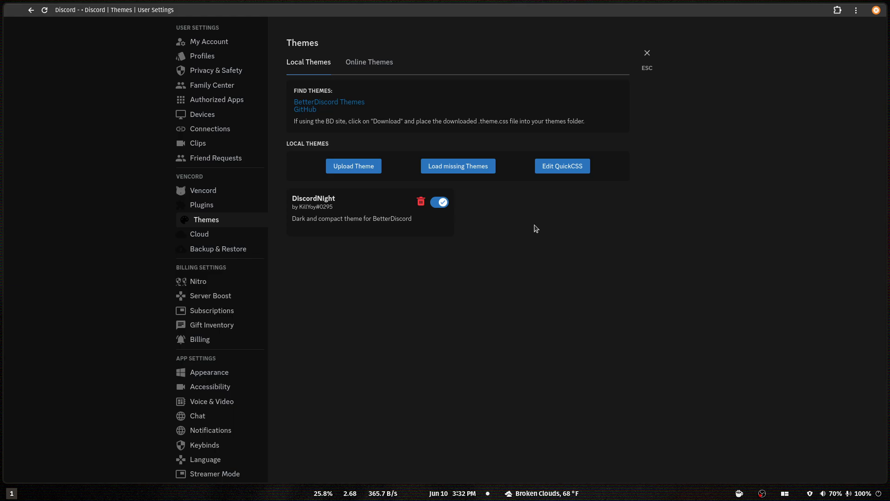
# Open the BetterDiscord Themes site and save the Dark Matter theme as DarkMatter.theme.css in the Documents folder.
pyautogui.click(343, 102)
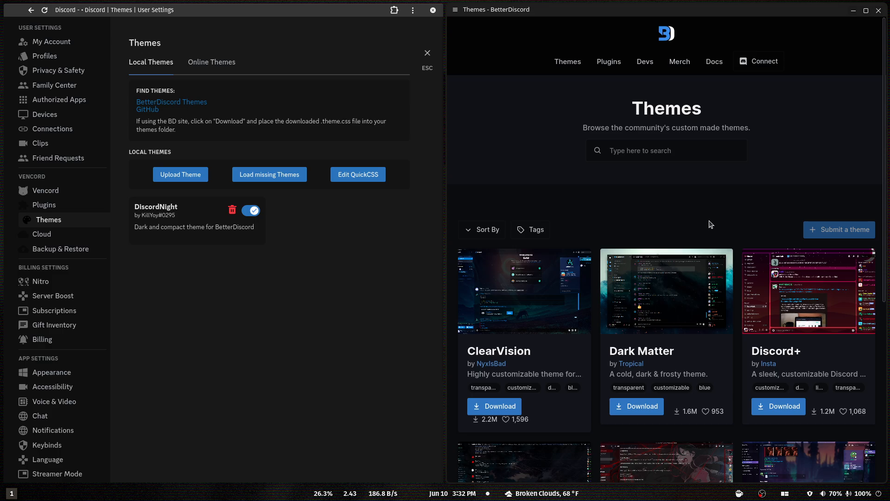
pyautogui.click(633, 403)
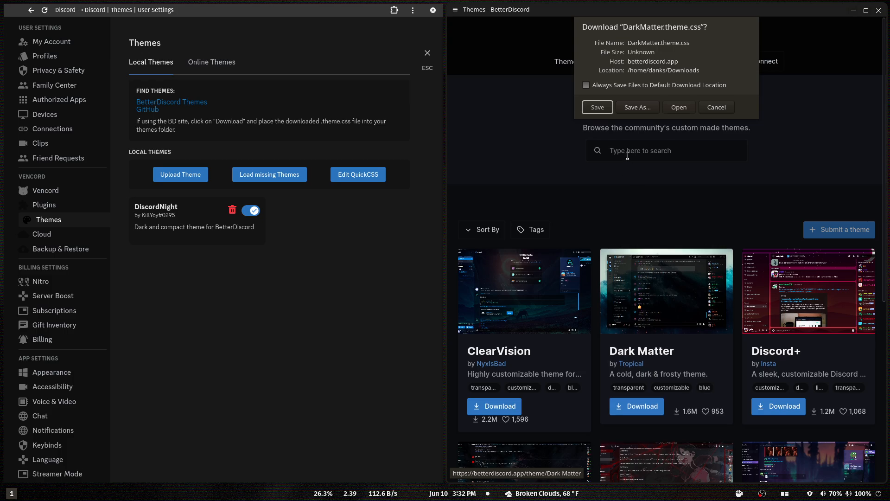
pyautogui.click(653, 108)
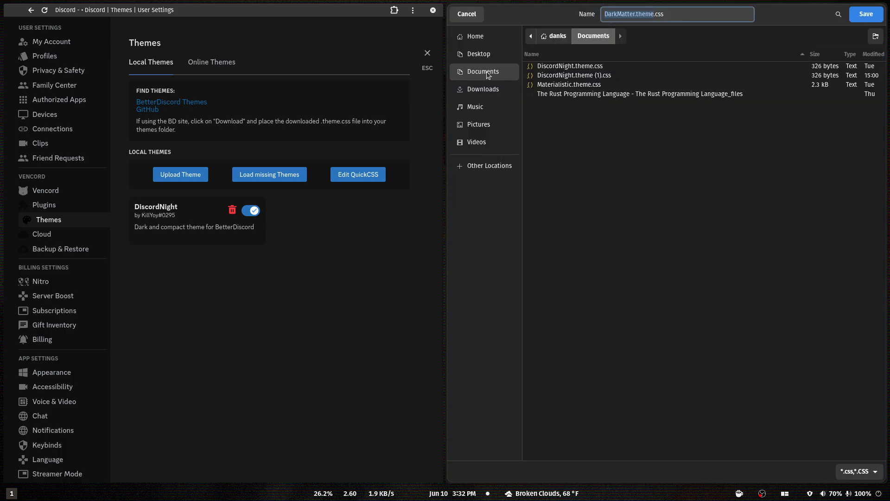
pyautogui.click(864, 14)
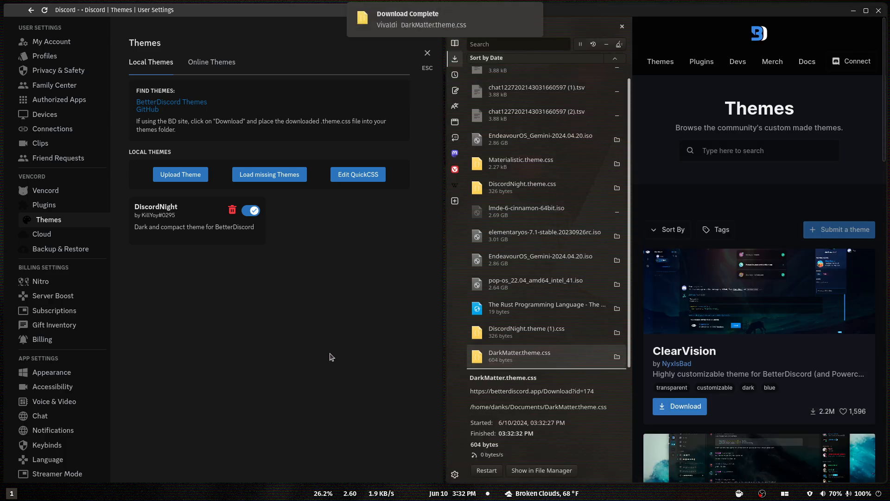
# Upload DarkMatter.theme.css from the Documents folder to Vencord's local themes.
pyautogui.click(196, 179)
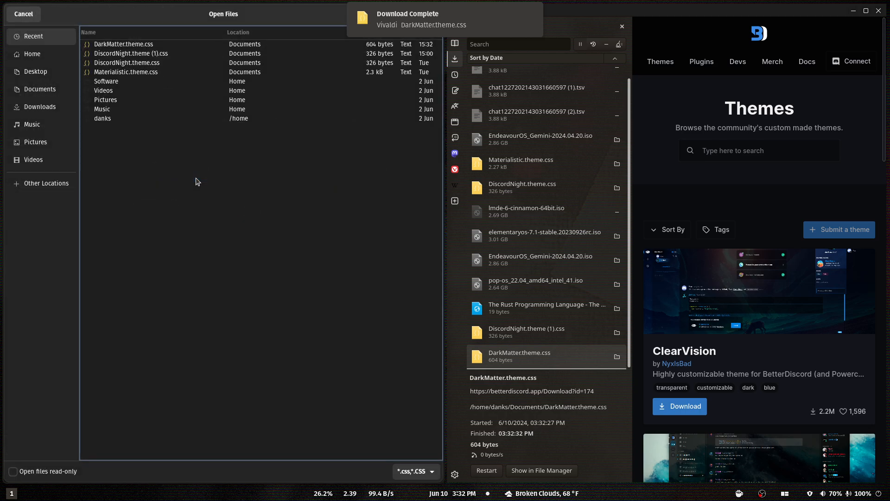
pyautogui.click(44, 89)
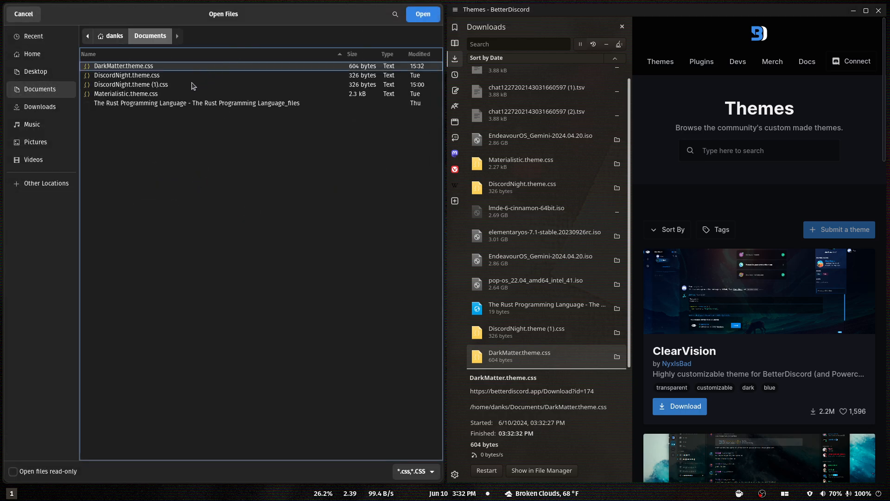
pyautogui.doubleClick(148, 69)
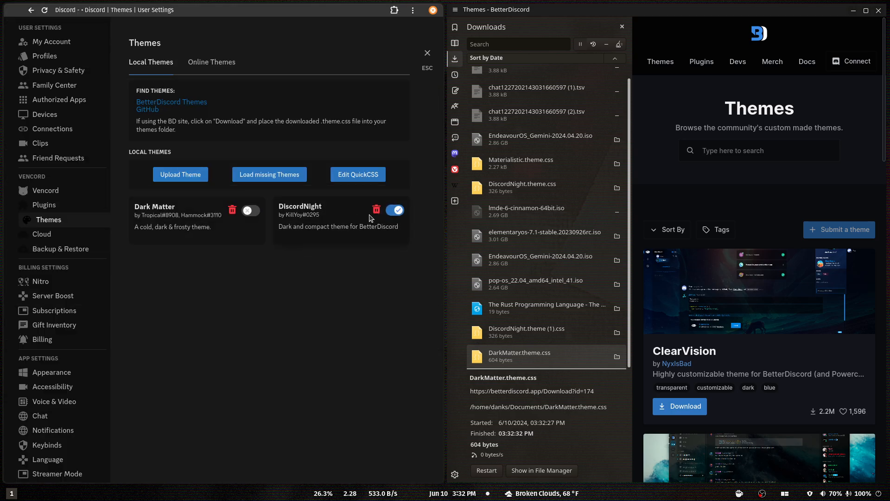
# Disable the DiscordNight theme, enable Dark Matter, and preview the new look in the tech channel.
pyautogui.click(396, 210)
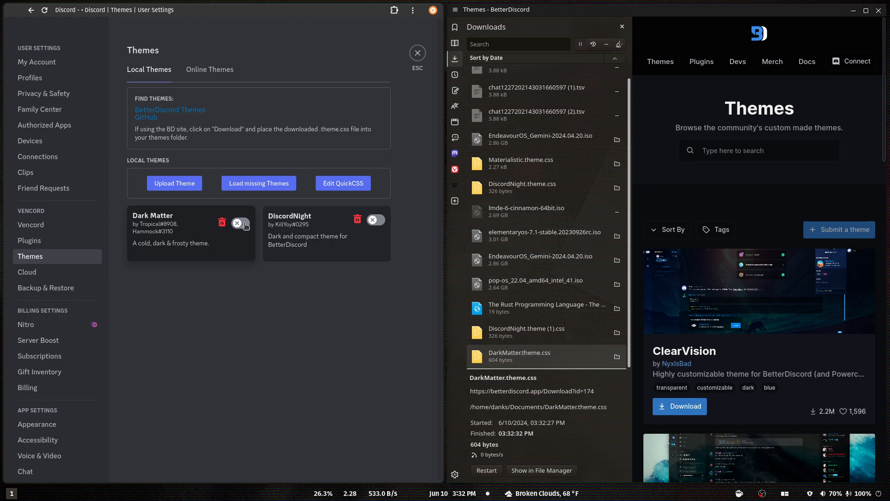
pyautogui.click(246, 226)
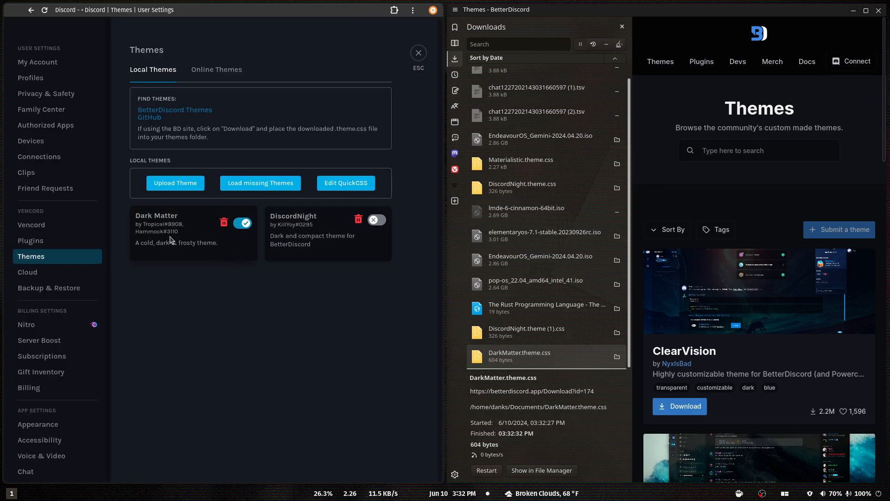
pyautogui.click(419, 54)
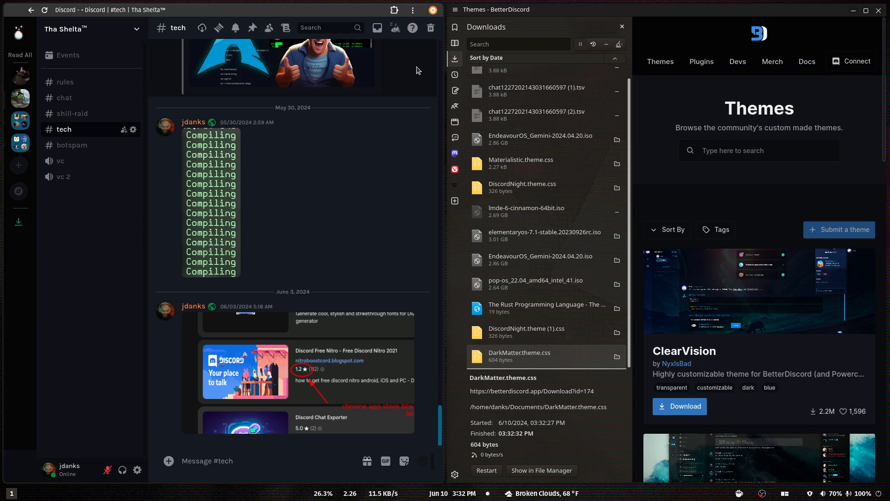
pyautogui.scroll(4, 269, 343)
pyautogui.scroll(-3, 269, 343)
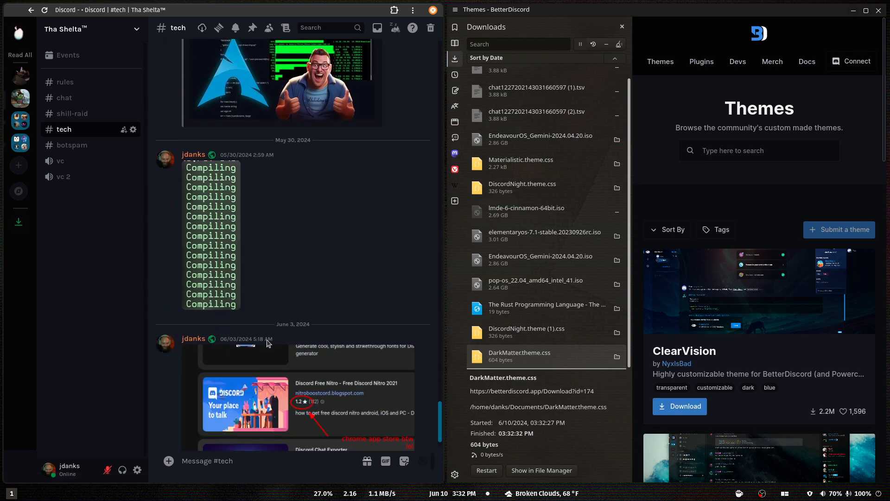
pyautogui.scroll(-1, 267, 342)
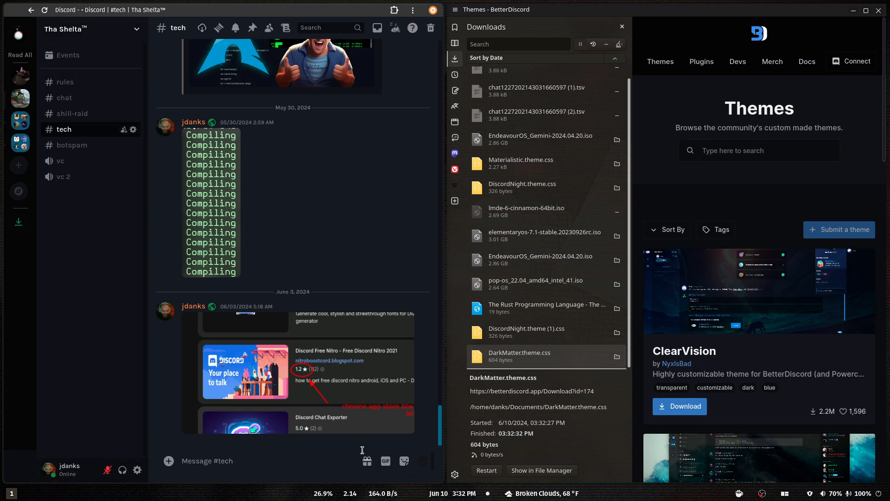
# Return to Vencord's theme settings, re-enable DiscordNight, and turn off Dark Matter.
pyautogui.click(138, 470)
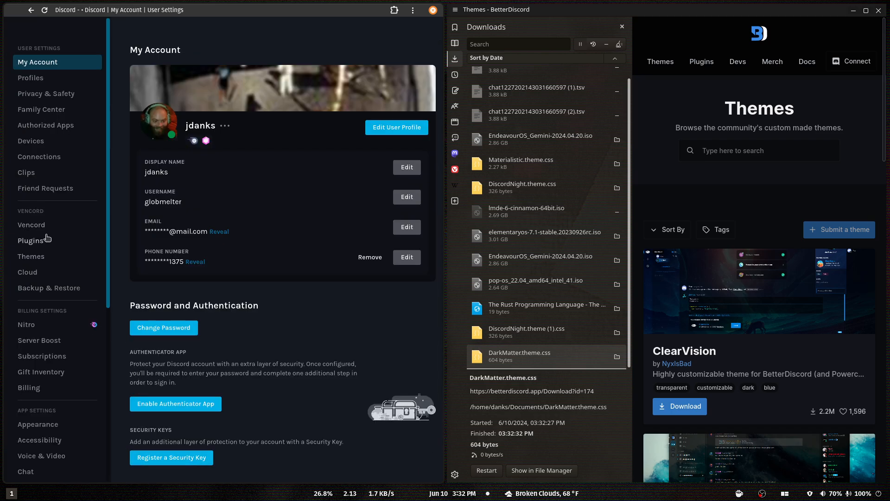
pyautogui.click(45, 263)
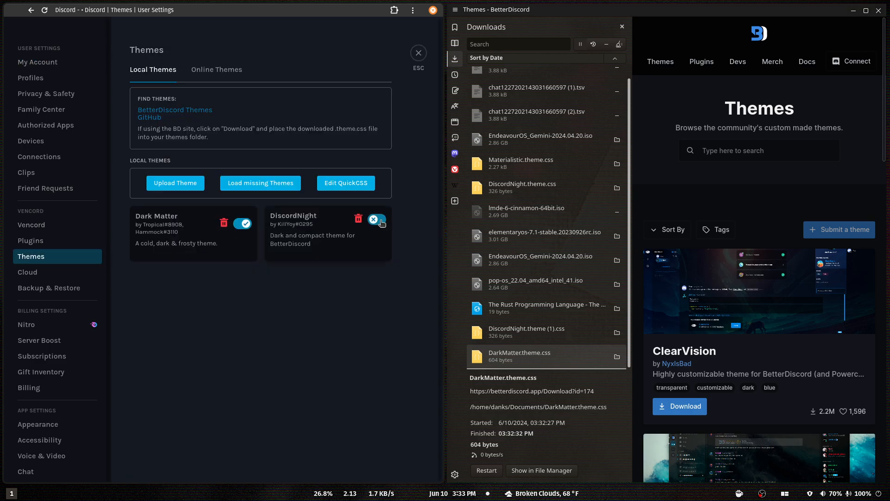
pyautogui.click(376, 219)
pyautogui.click(253, 216)
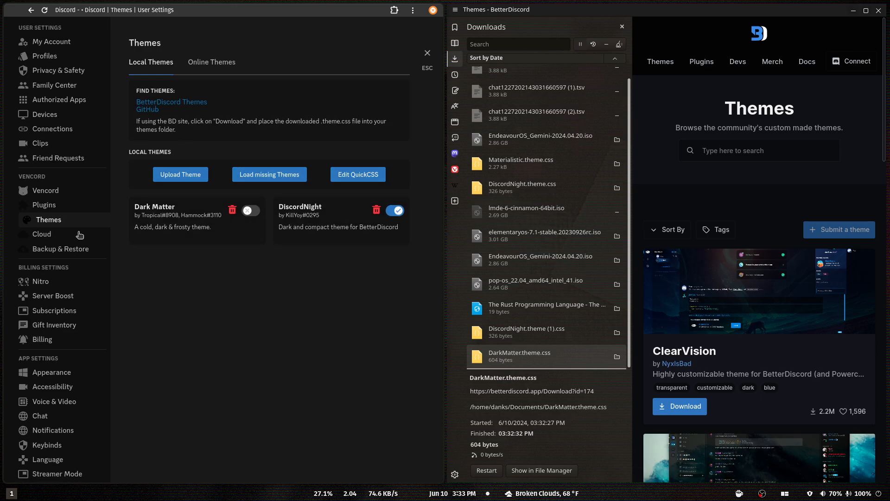
# Open Vencord's plugin settings, close the BetterDiscord browser window, and filter the plugins with Show Enabled.
pyautogui.click(67, 206)
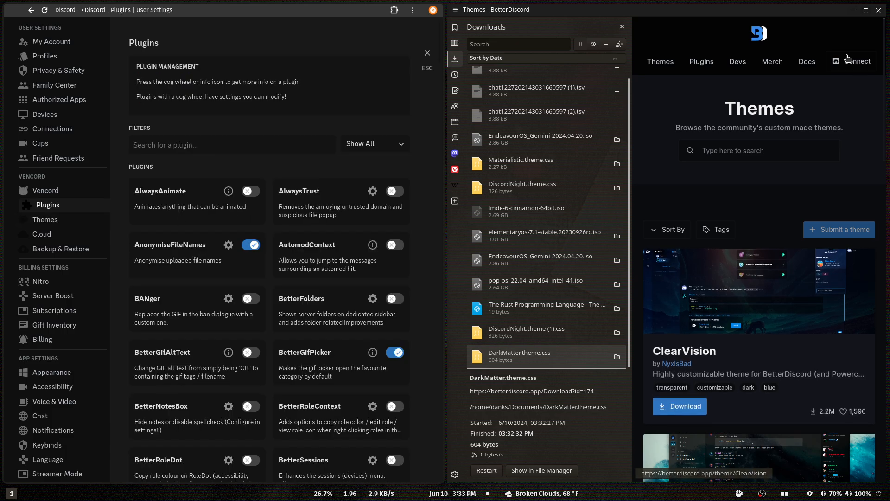
pyautogui.click(879, 10)
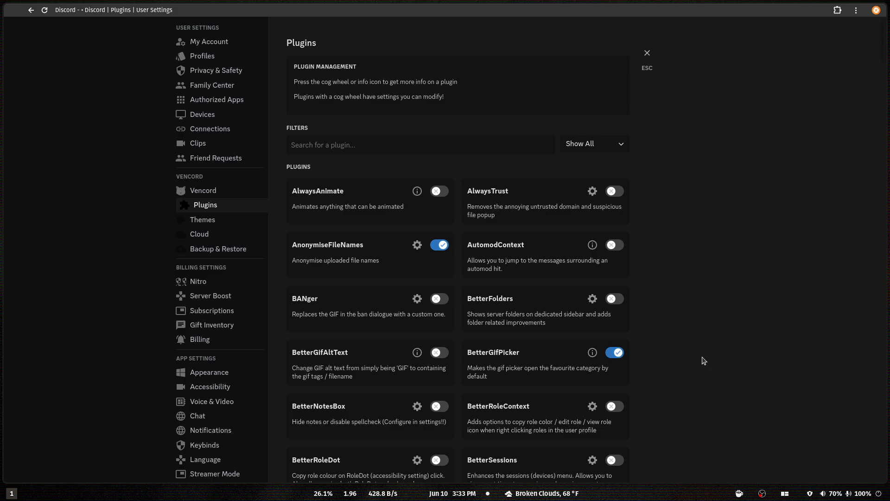
pyautogui.click(588, 144)
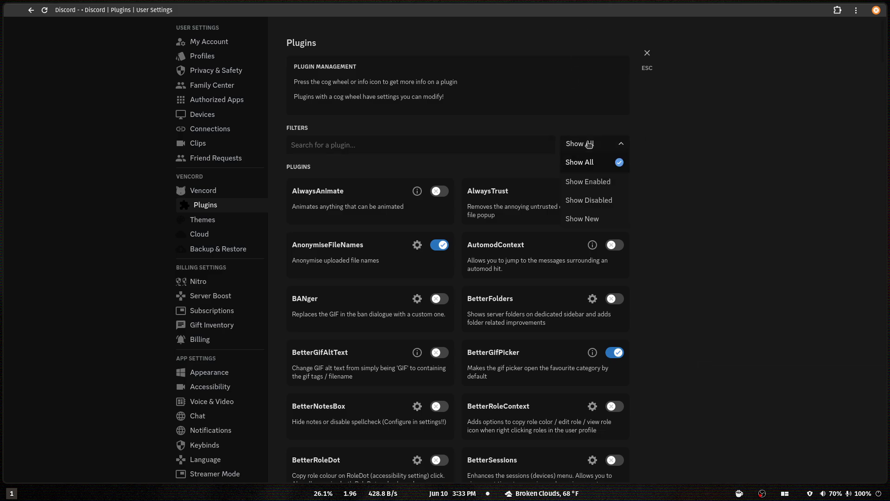
pyautogui.click(578, 181)
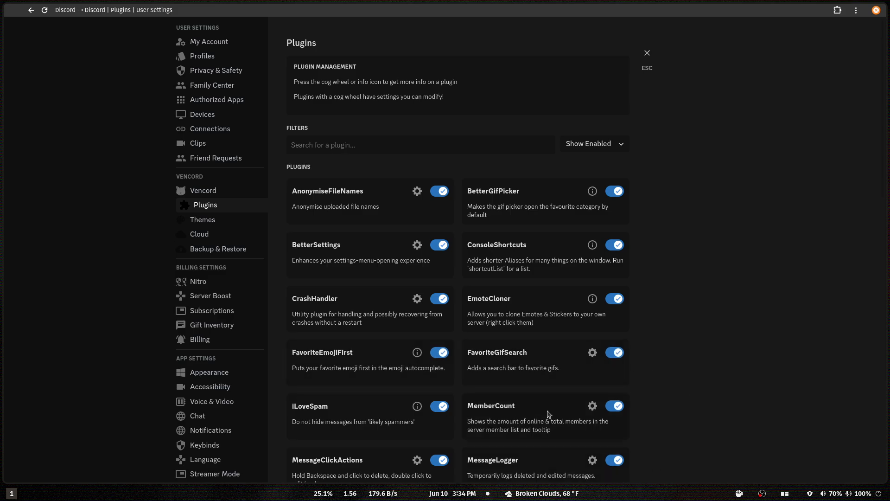
# Look through the enabled plugins as far as MessageLogger and leave the user settings.
pyautogui.scroll(-1, 351, 408)
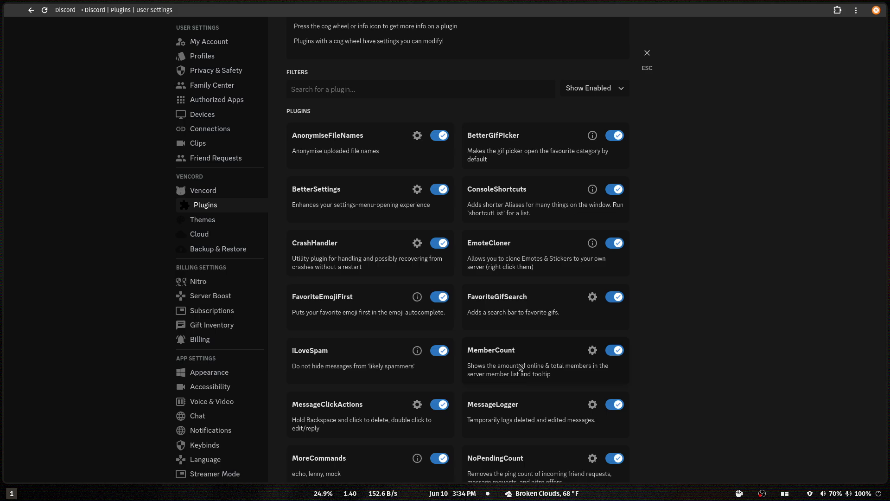
pyautogui.scroll(-2, 520, 367)
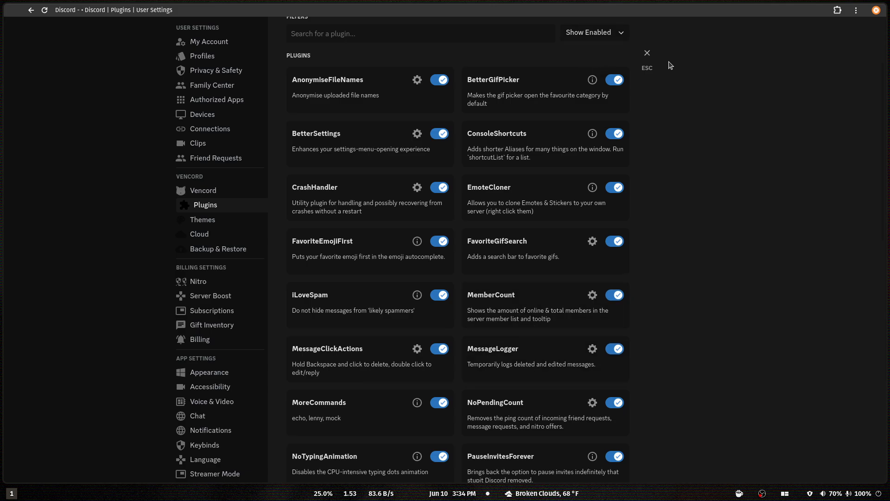
pyautogui.click(648, 54)
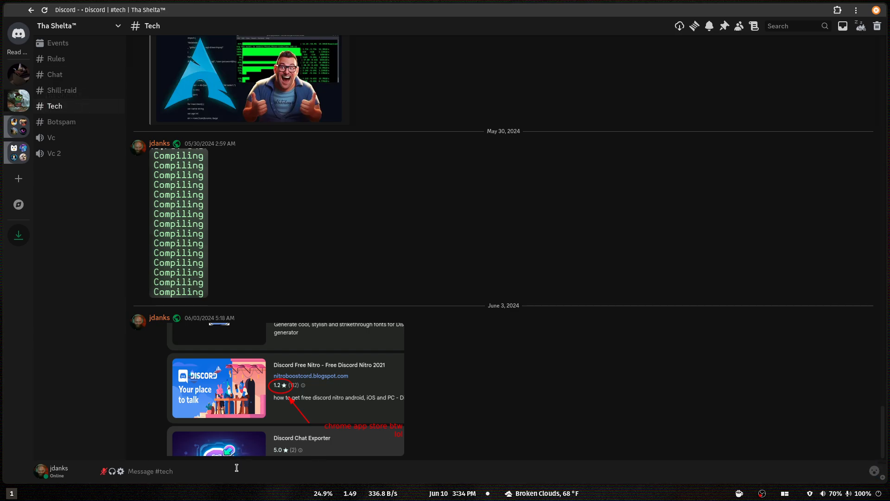
# Send the message "test" in the tech channel and delete it to try out MessageLogger.
pyautogui.write('test')
pyautogui.press('Return')
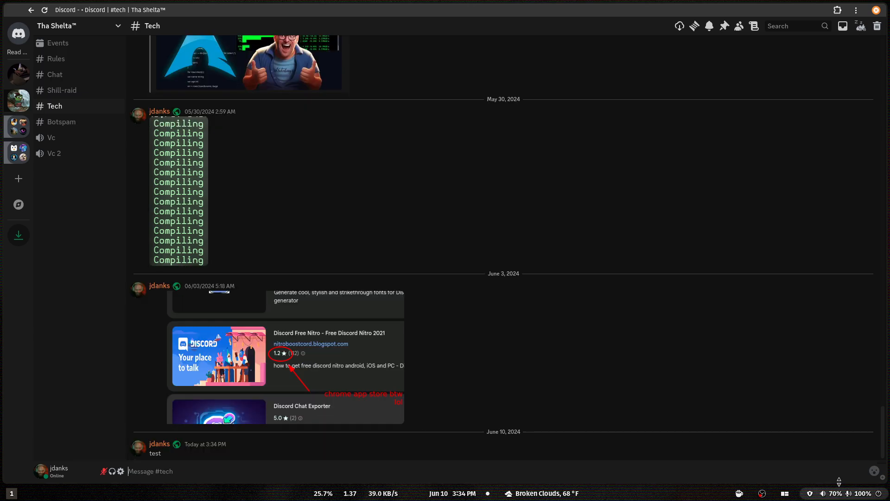
pyautogui.click(871, 444)
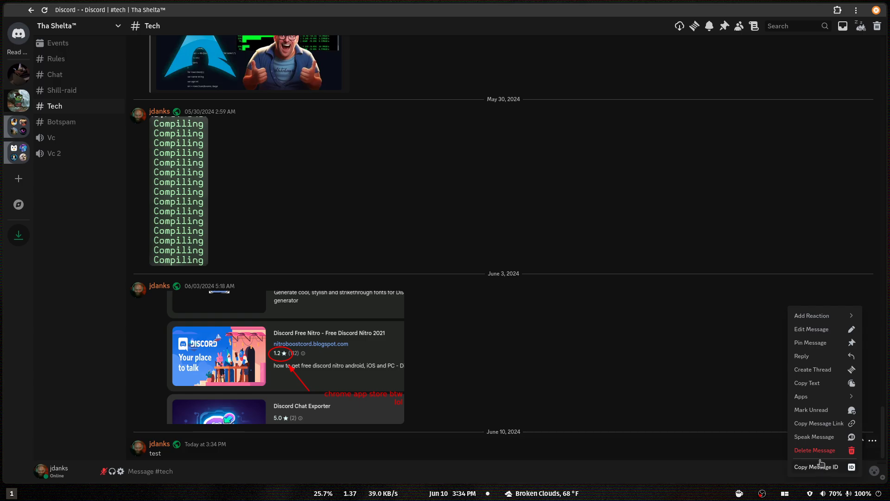
pyautogui.click(826, 453)
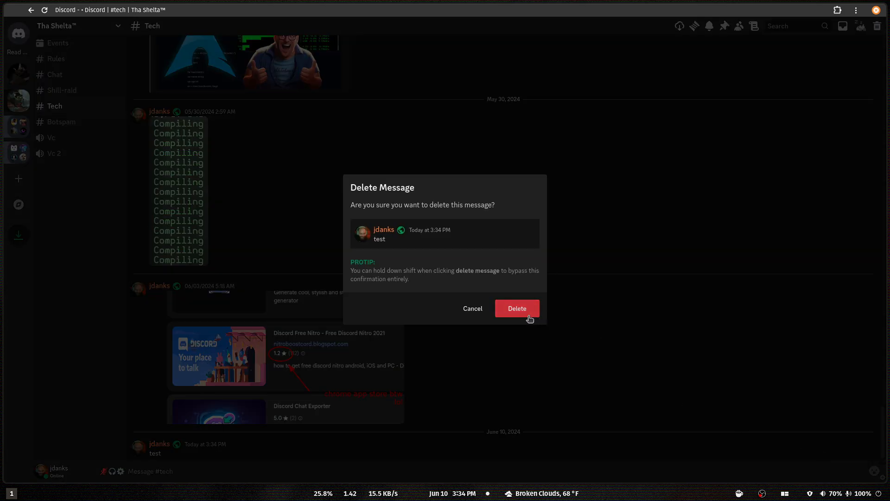
pyautogui.click(529, 314)
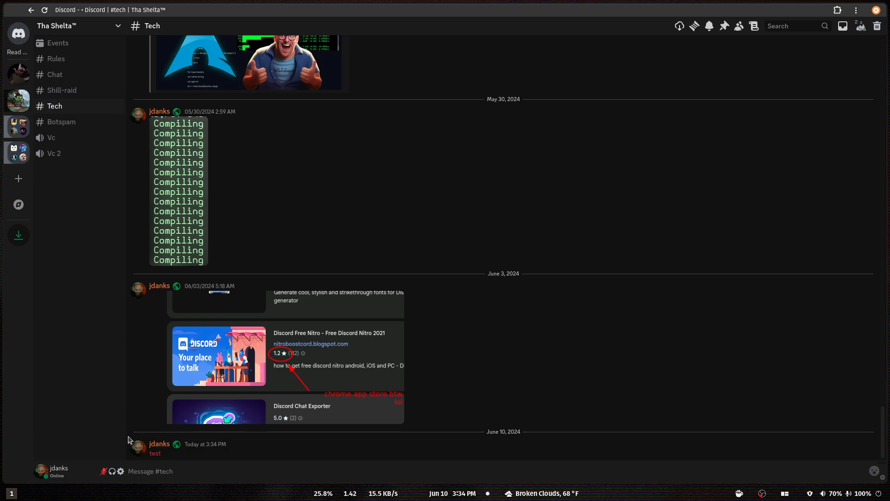
pyautogui.moveTo(129, 437); pyautogui.dragTo(226, 481)
pyautogui.click(286, 456)
# Reopen Vencord's plugin settings and filter the plugins with Show Enabled.
pyautogui.click(120, 471)
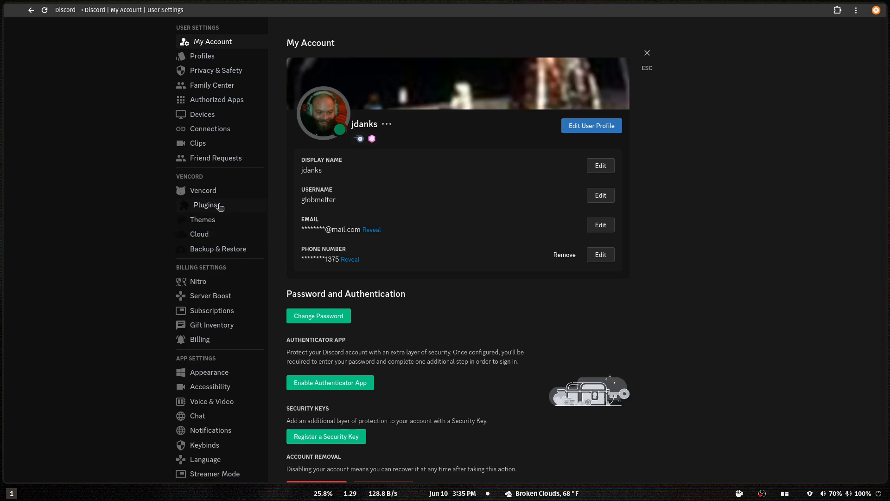
pyautogui.click(219, 206)
pyautogui.click(598, 146)
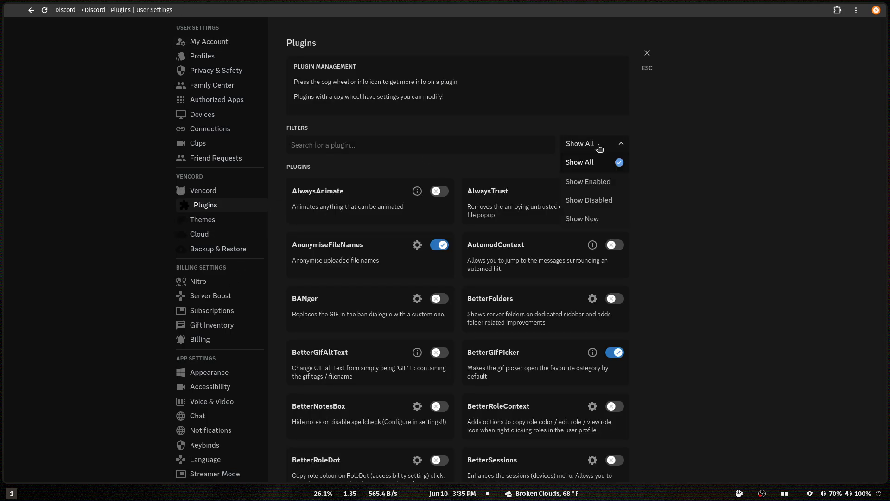
pyautogui.click(582, 188)
# Examine the names and descriptions of all enabled Vencord plugins, from AnonymiseFileNames through WebScreenShareFixes.
pyautogui.scroll(-3, 688, 377)
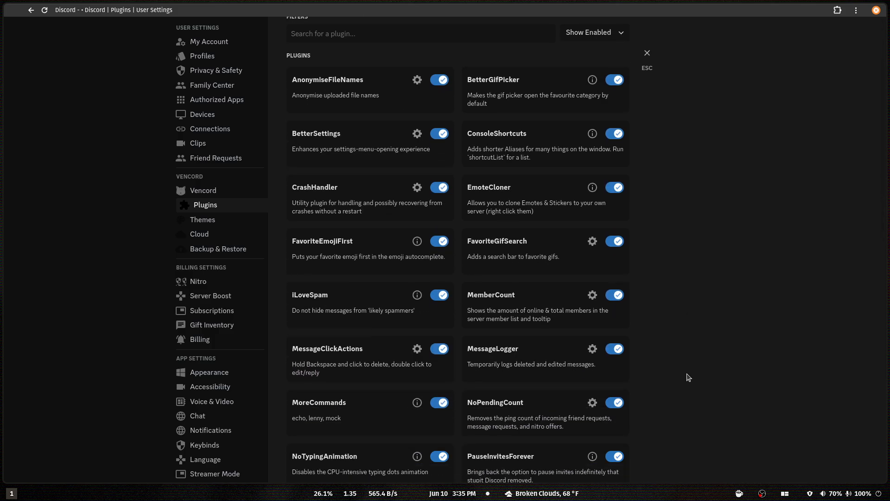
pyautogui.scroll(-3, 688, 377)
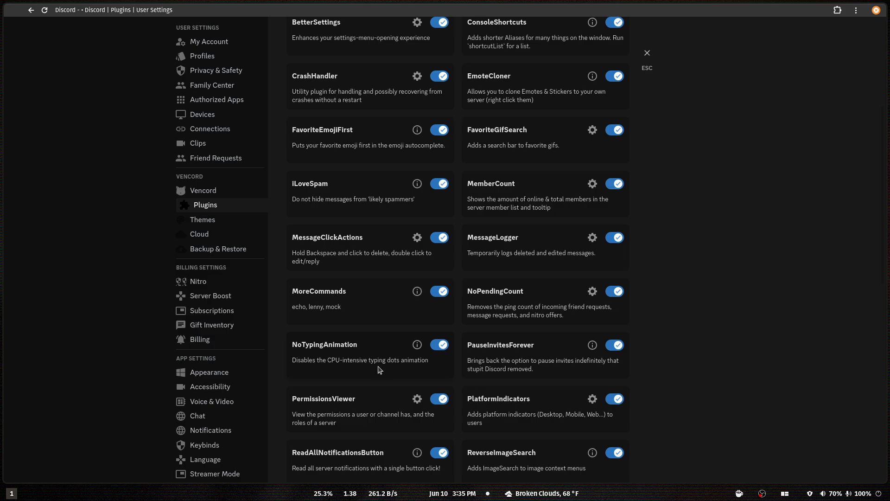
pyautogui.scroll(-3, 408, 345)
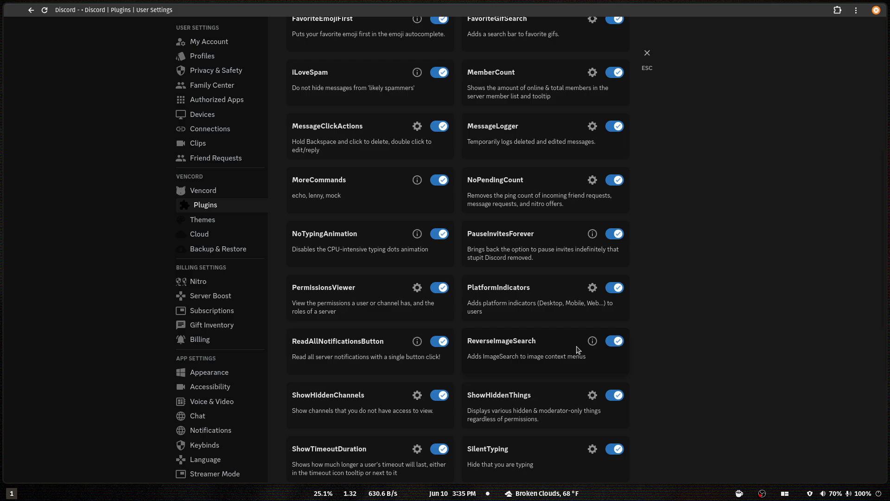
pyautogui.scroll(-2, 375, 294)
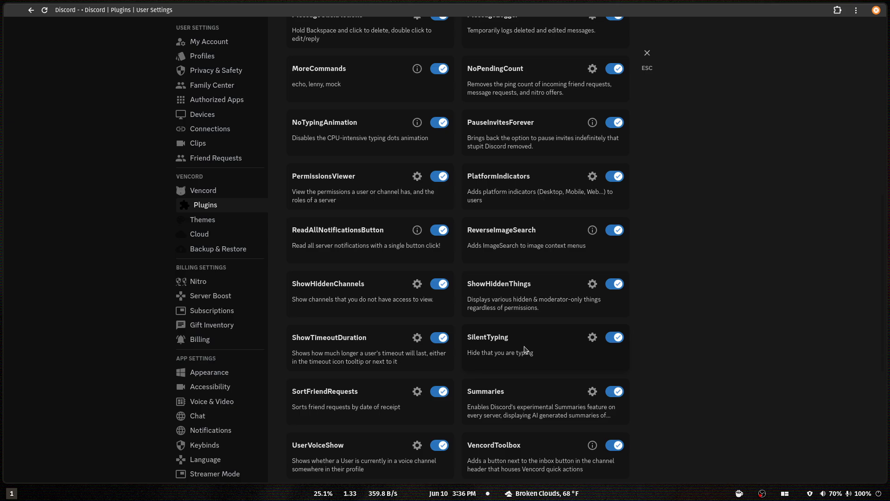
pyautogui.scroll(-3, 524, 349)
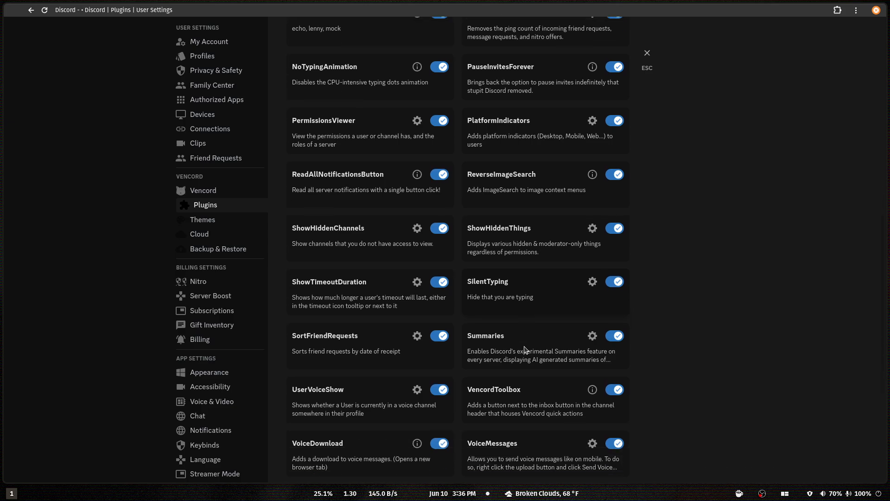
pyautogui.scroll(-2, 579, 373)
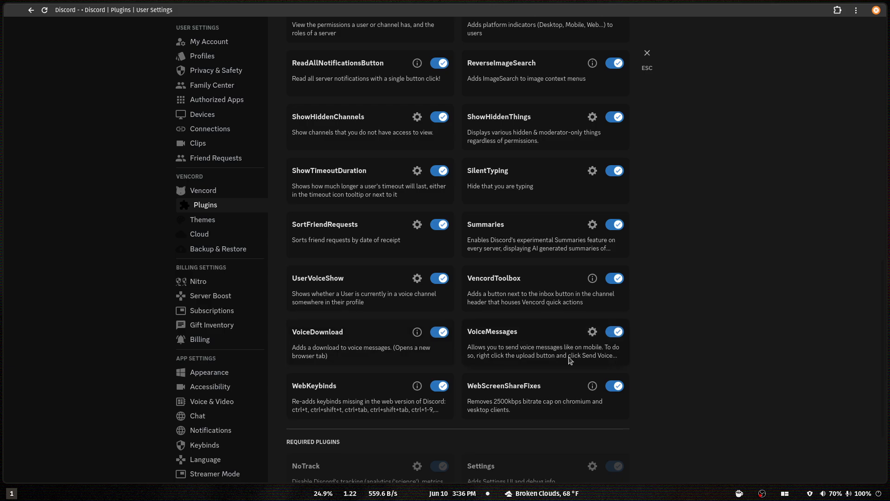
pyautogui.scroll(4, 550, 353)
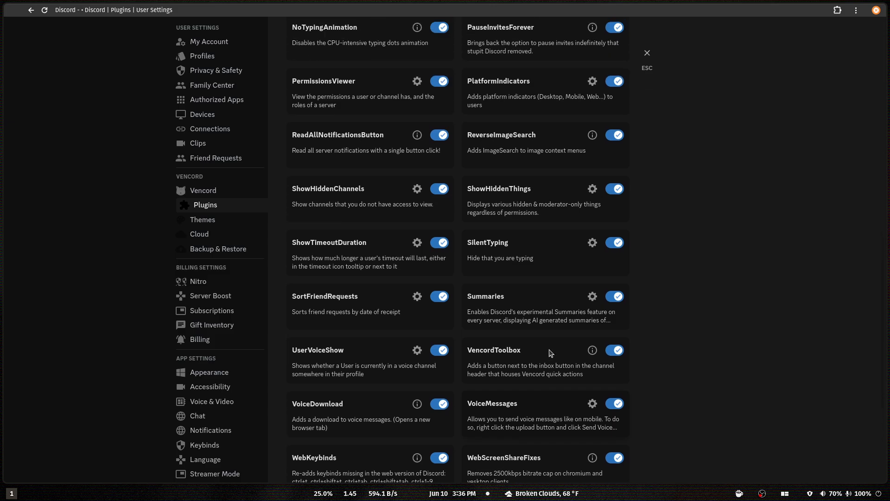
pyautogui.scroll(8, 550, 353)
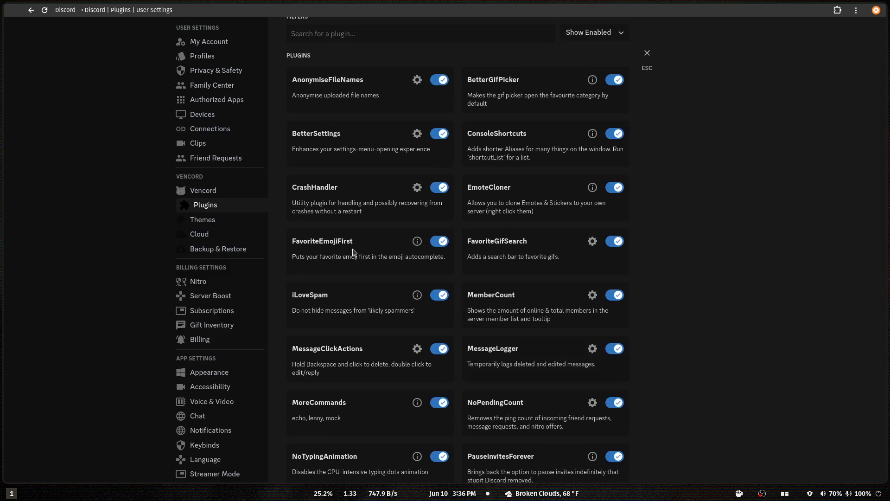
# View the general Vencord settings page, leave the user settings, and close the Discord window.
pyautogui.click(208, 191)
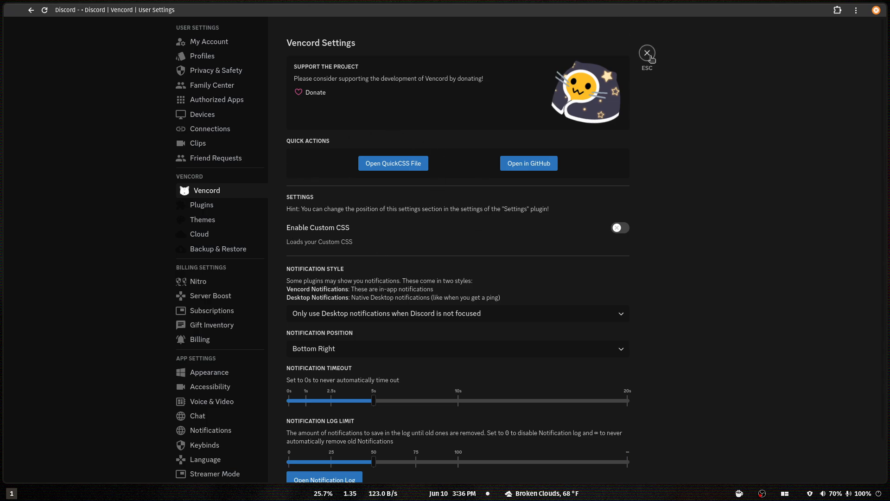
pyautogui.click(647, 53)
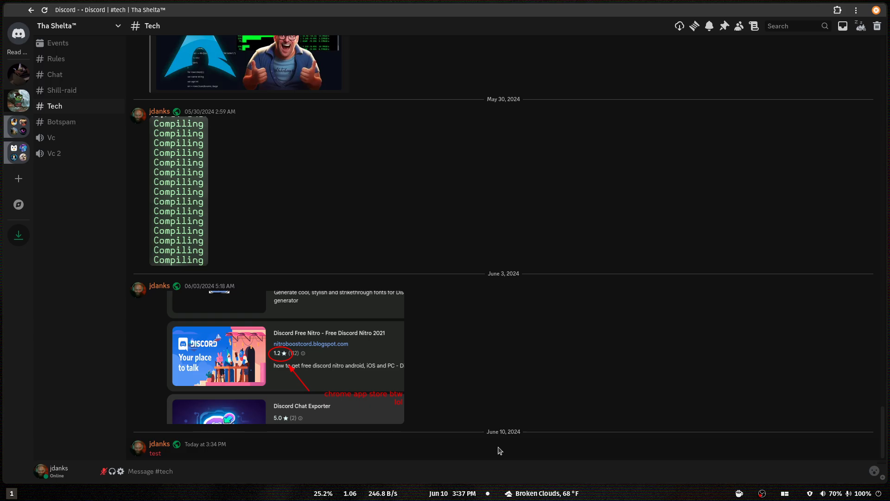
pyautogui.press('super+q')
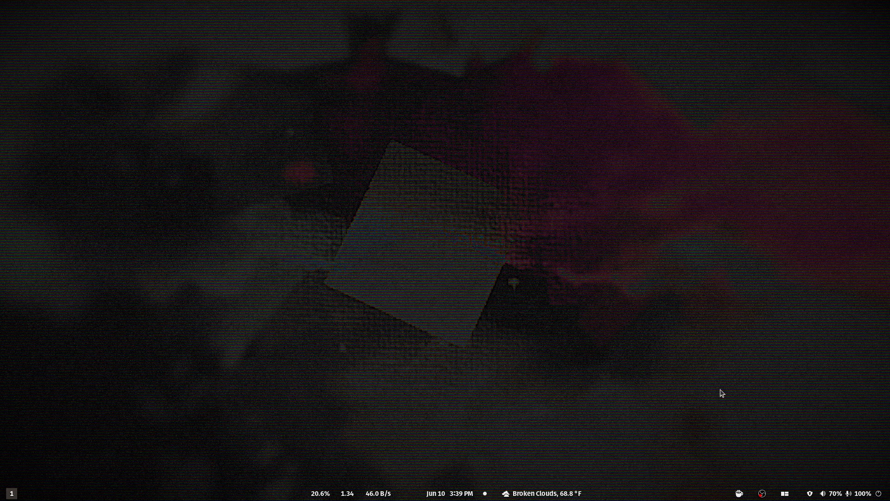
pyautogui.rightClick(762, 494)
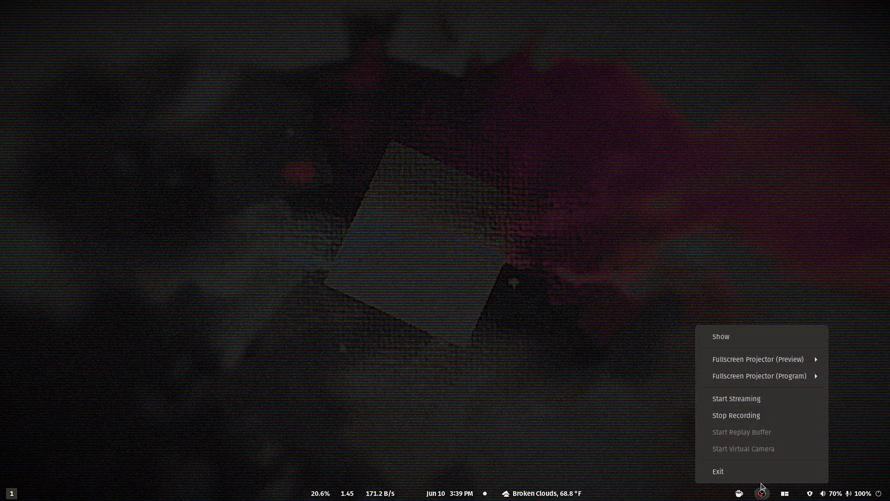